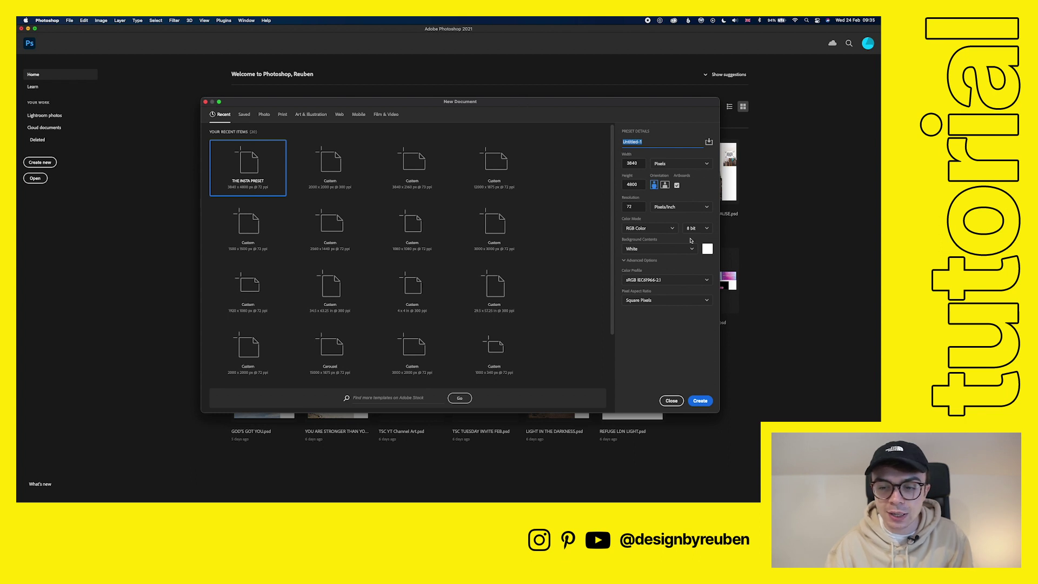
Name the 3840 × 4800 px document TEXTURE EFFECT and create it
click(672, 144)
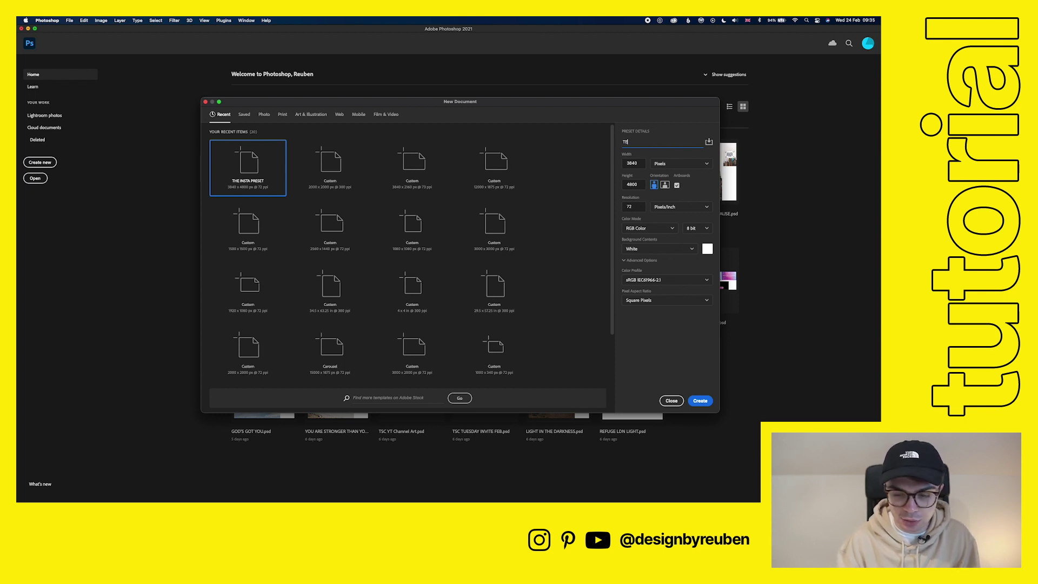
text(TEXTURE EFFECT)
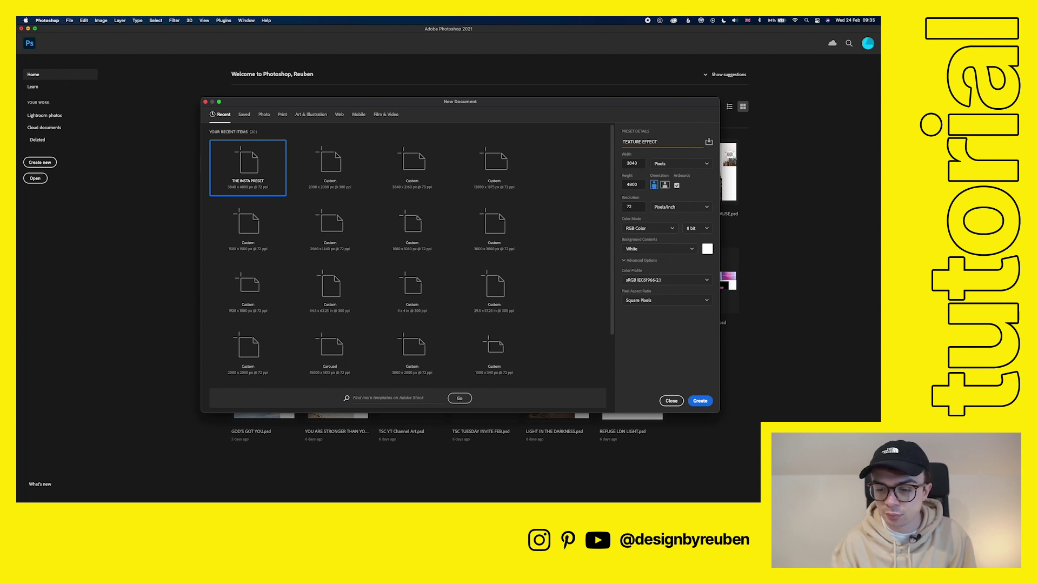
key(Return)
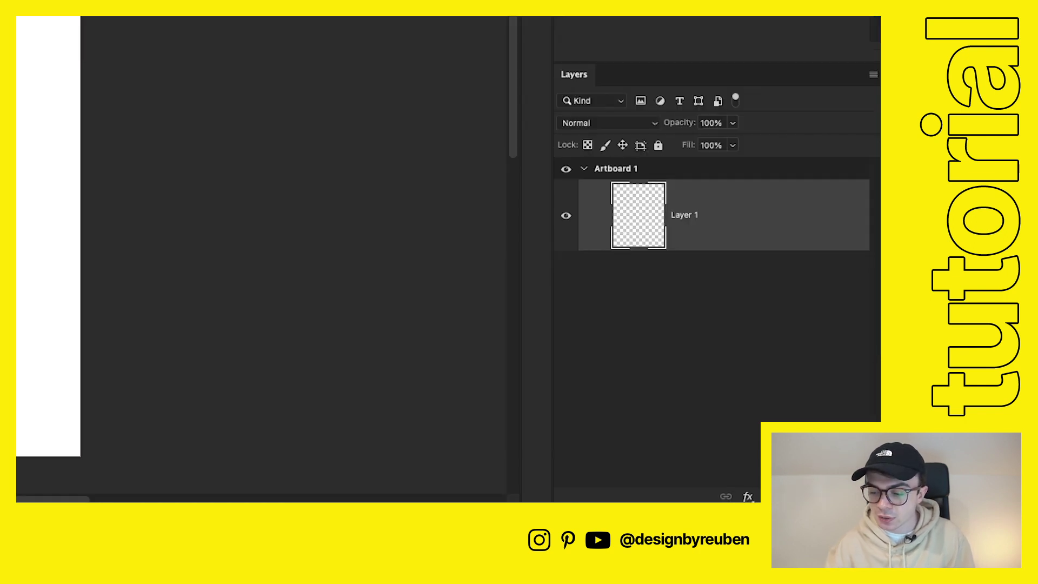
Add a new empty layer and set the foreground colour to a white with a touch of yellow
key(super+shift+alt+n)
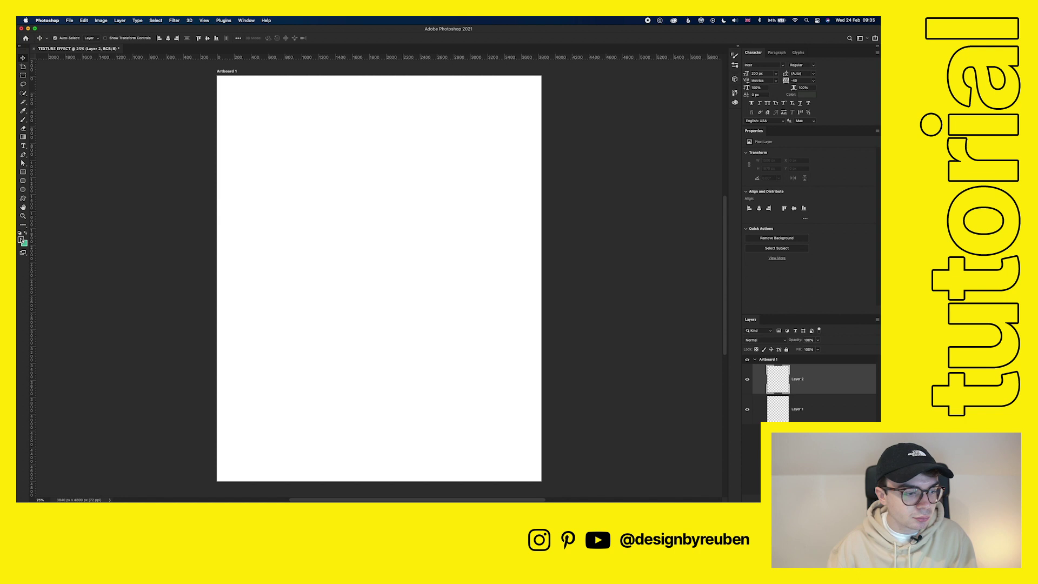
click(21, 239)
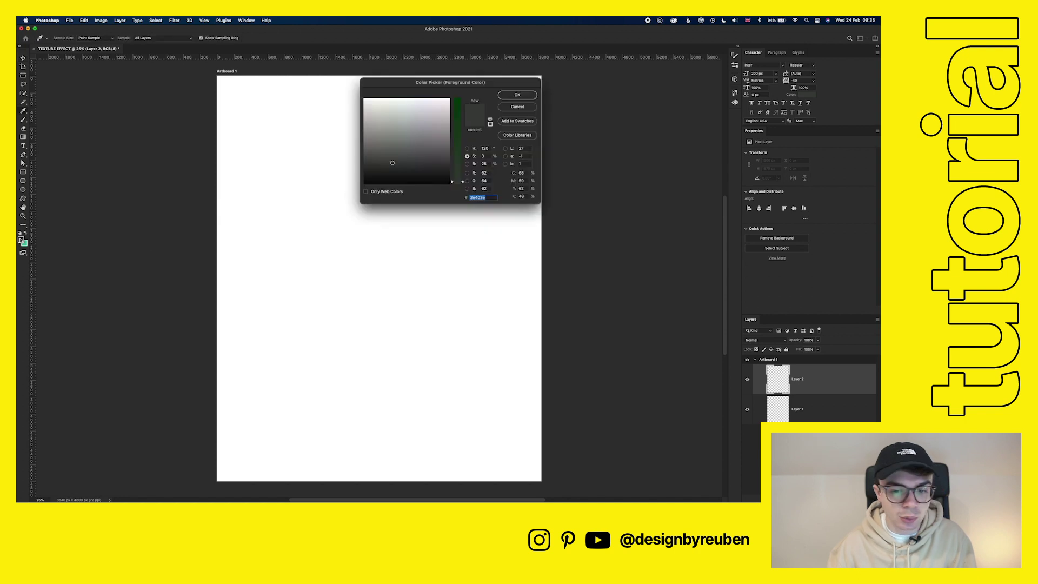
drag(456, 102, 455, 92)
drag(390, 164, 349, 198)
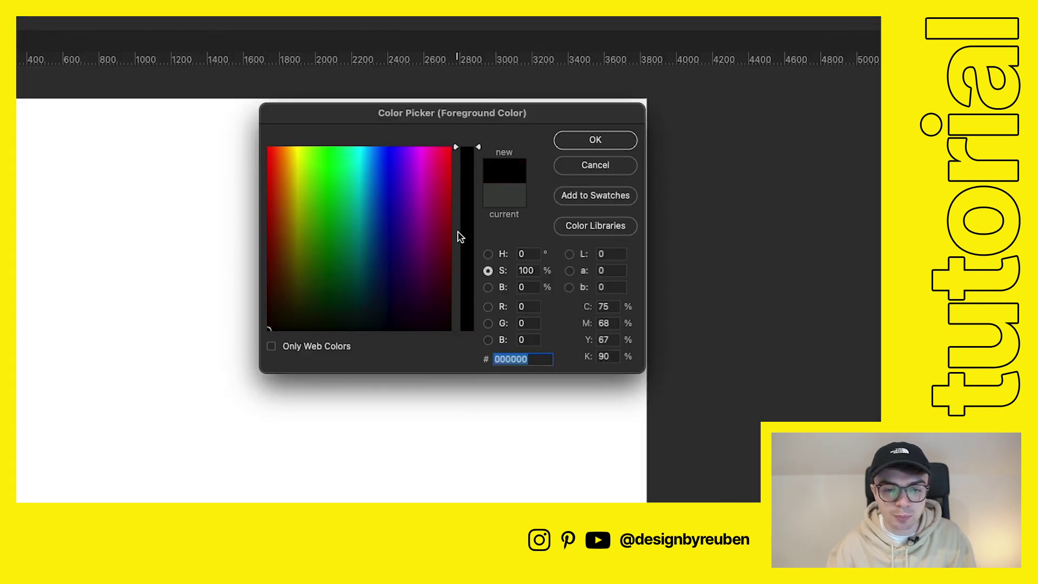
drag(458, 231, 468, 379)
drag(432, 319, 238, 81)
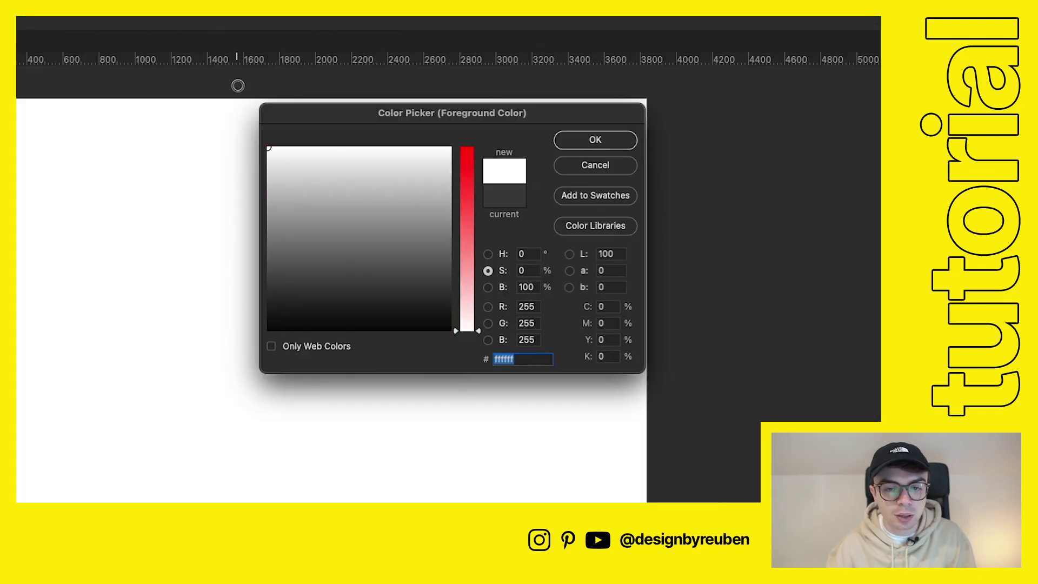
click(487, 253)
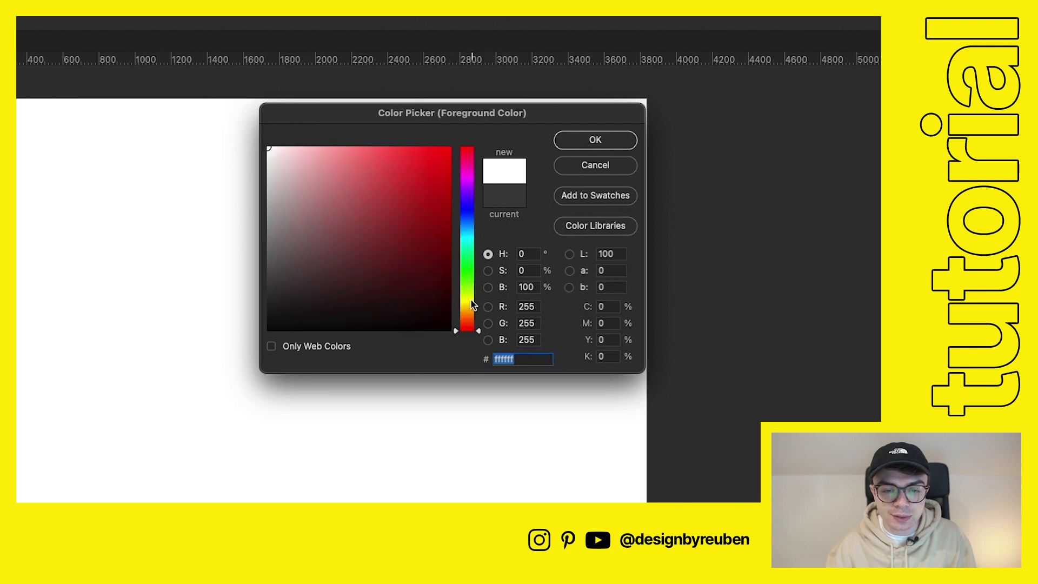
drag(468, 321, 471, 301)
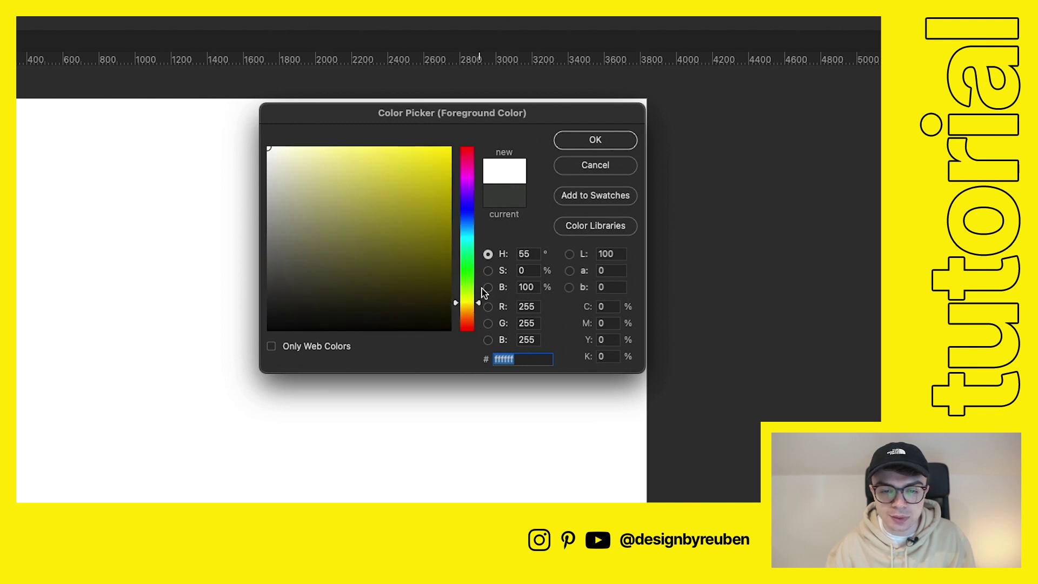
click(488, 271)
drag(471, 313, 472, 310)
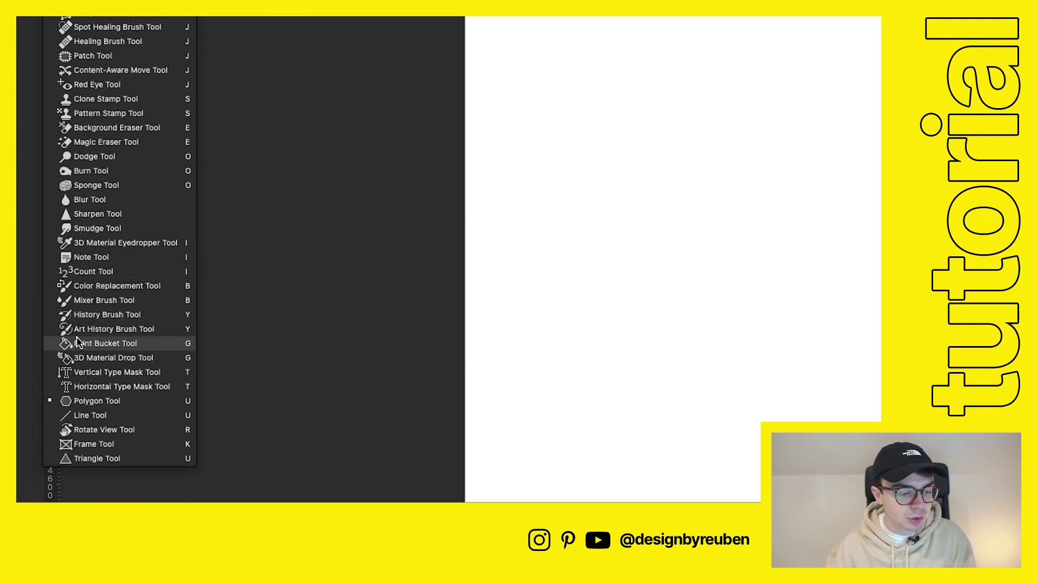
Paint Bucket fill the artboard with cream, then fine-tune the colour to a paler cream (~fffde9)
click(105, 371)
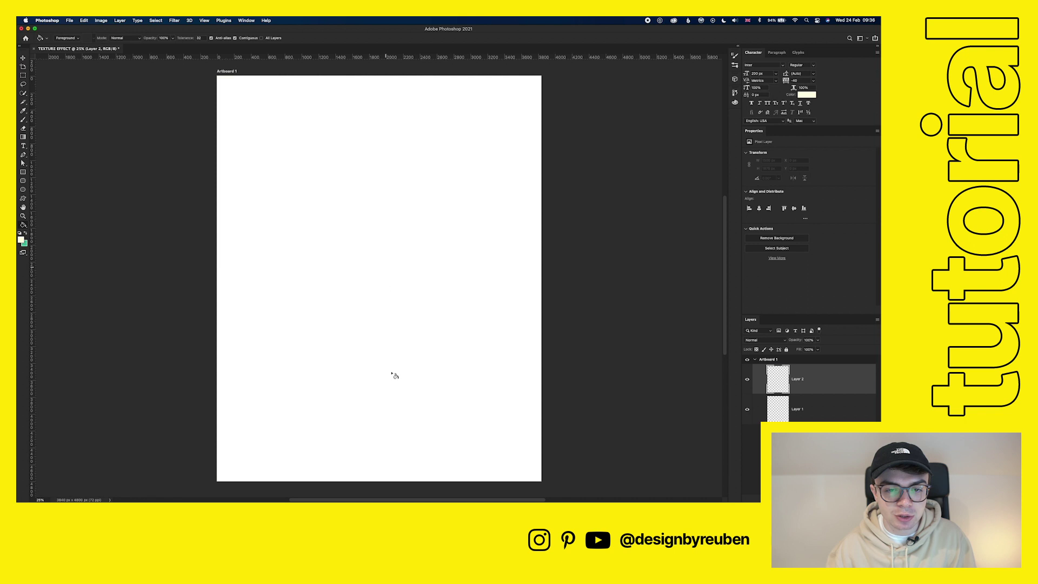
click(858, 261)
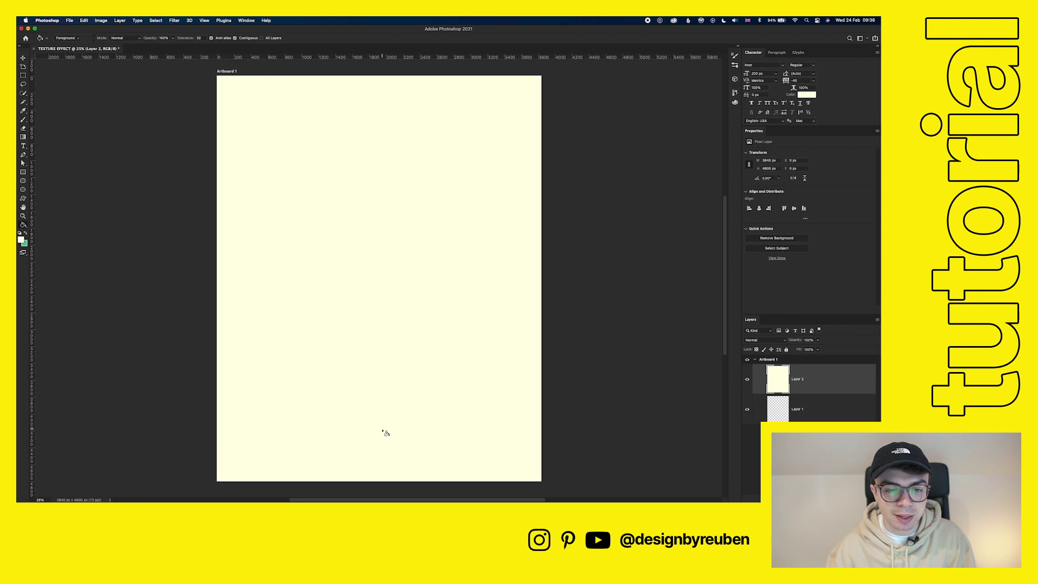
click(21, 239)
drag(460, 180, 458, 178)
click(516, 95)
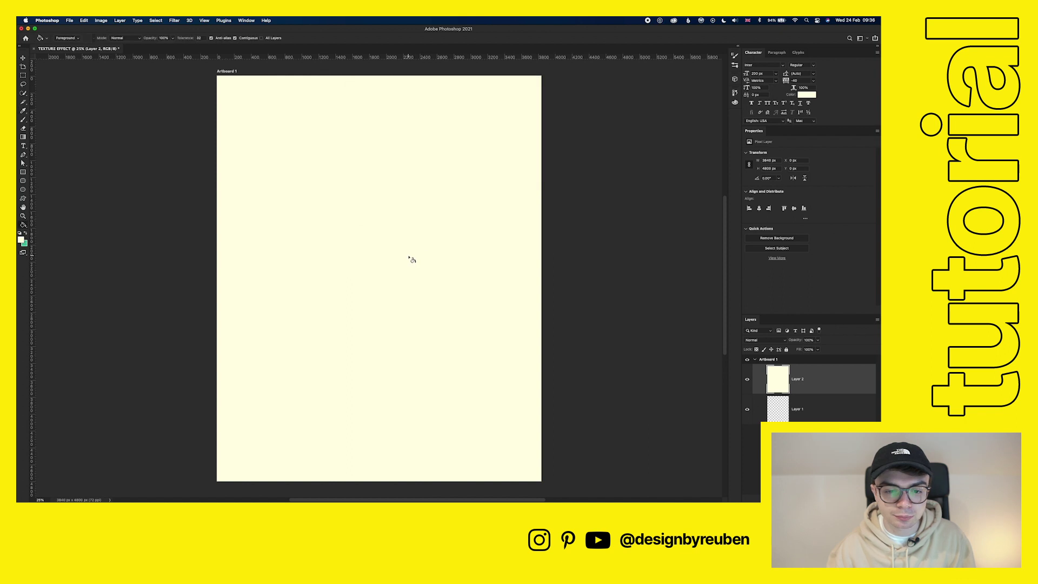
Place a Hello text layer on the artboard and select its text
key(v)
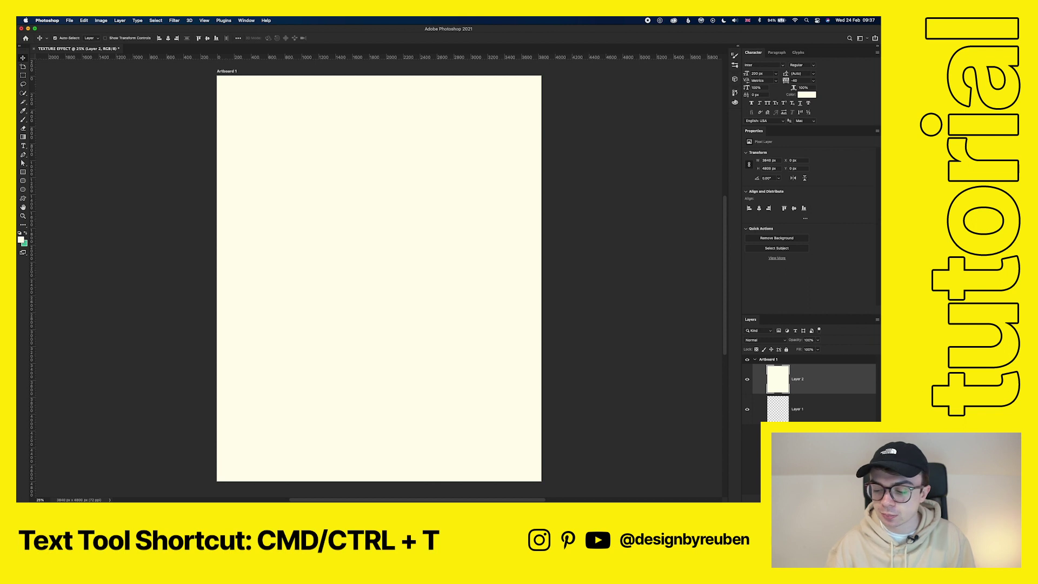
key(t)
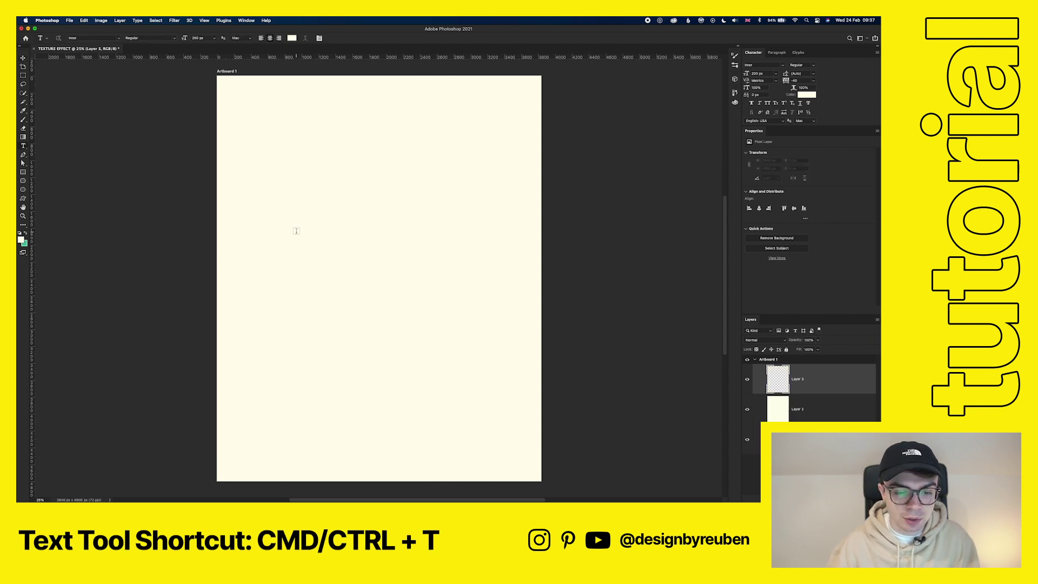
click(295, 231)
key(BackSpace)
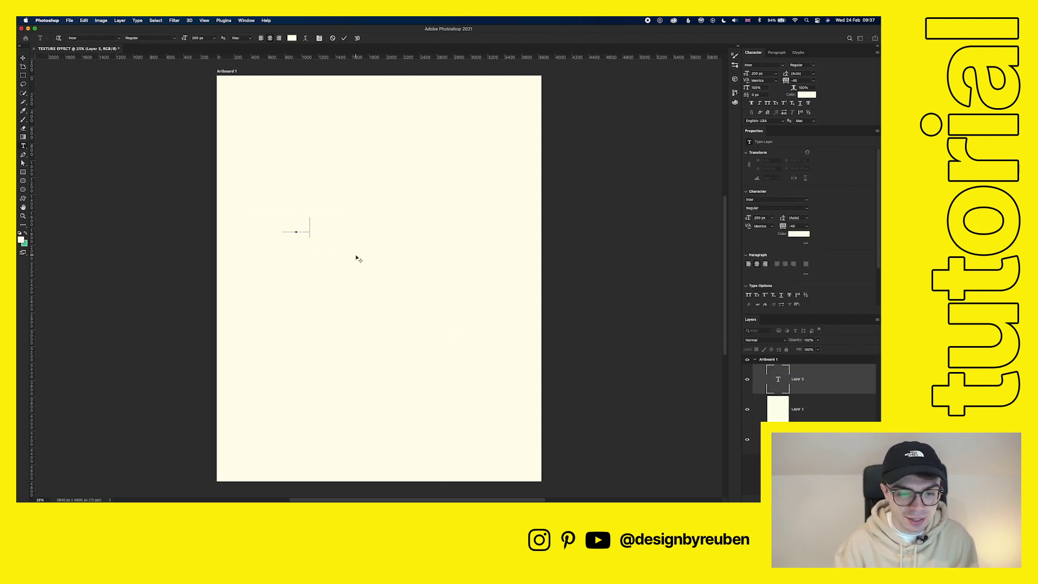
key(super+a)
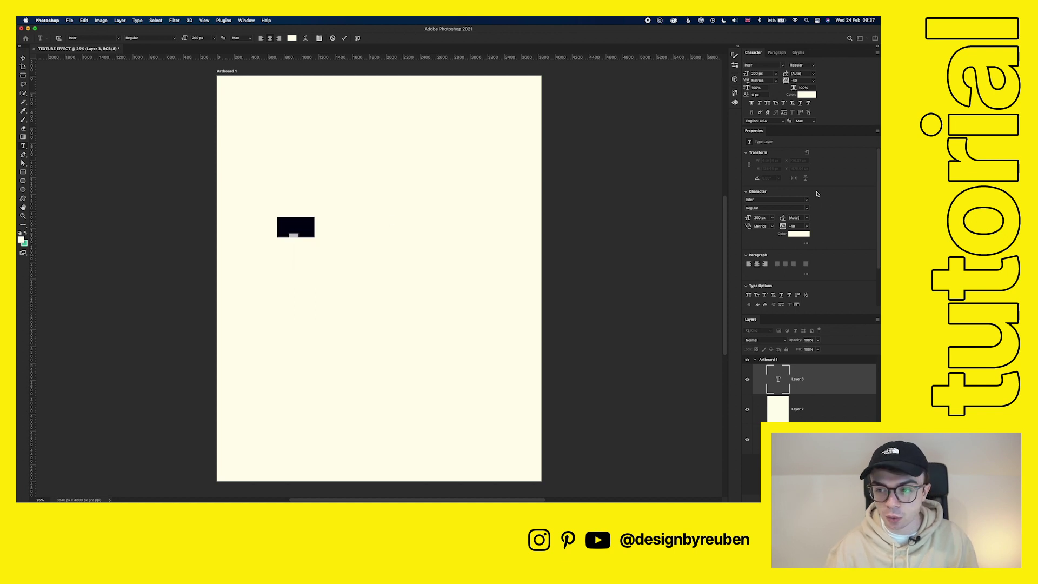
click(797, 200)
key(Return)
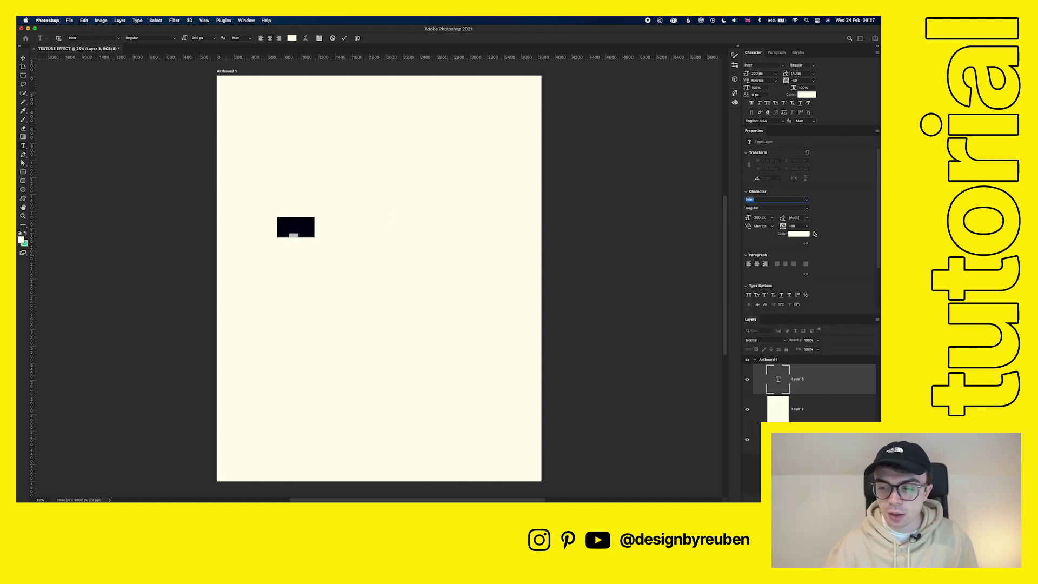
Set the Hello text to the Foldnick font in black
click(799, 233)
click(517, 107)
click(756, 200)
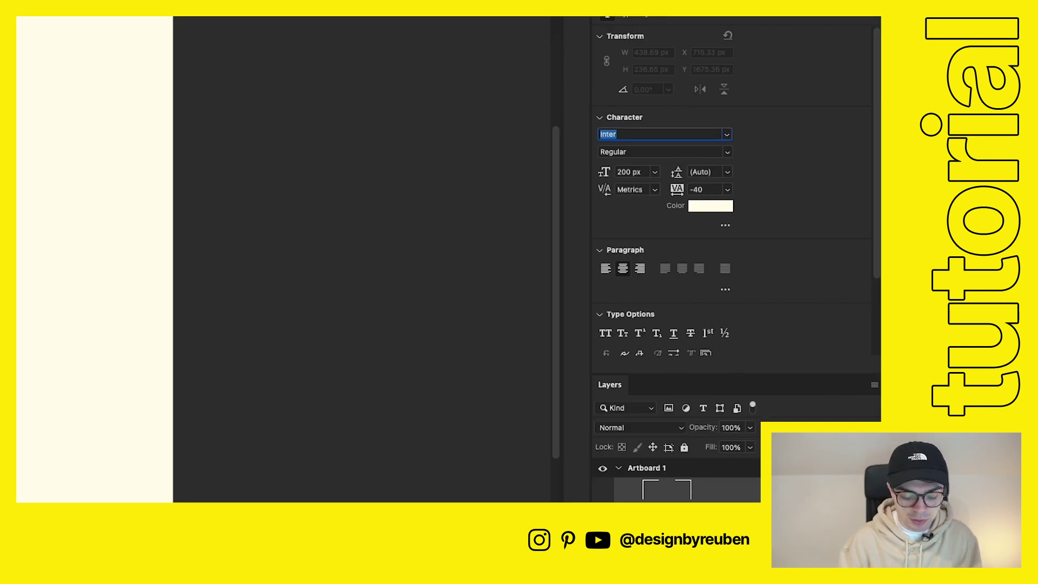
text(Foldnick)
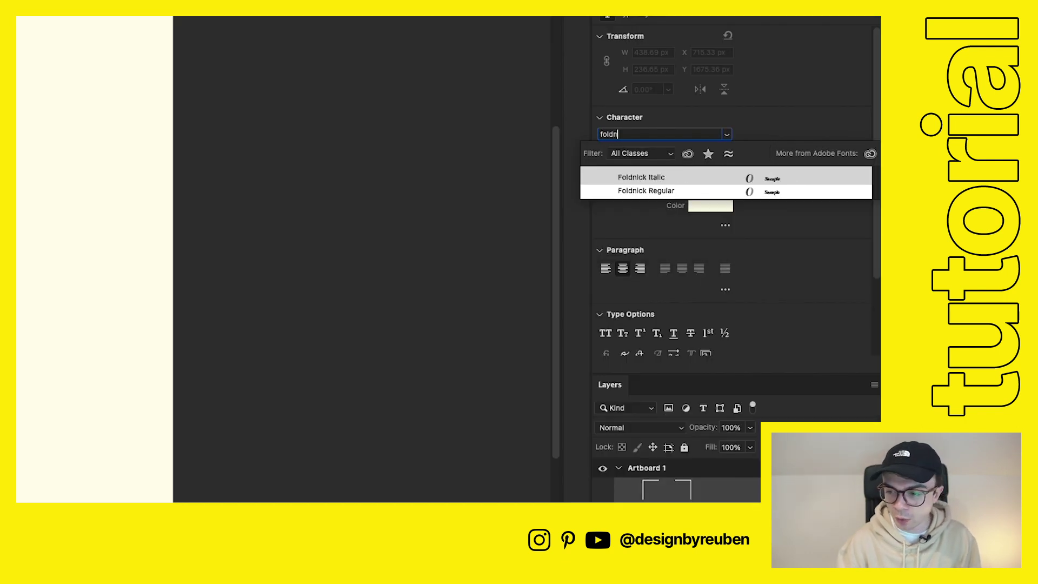
key(Return)
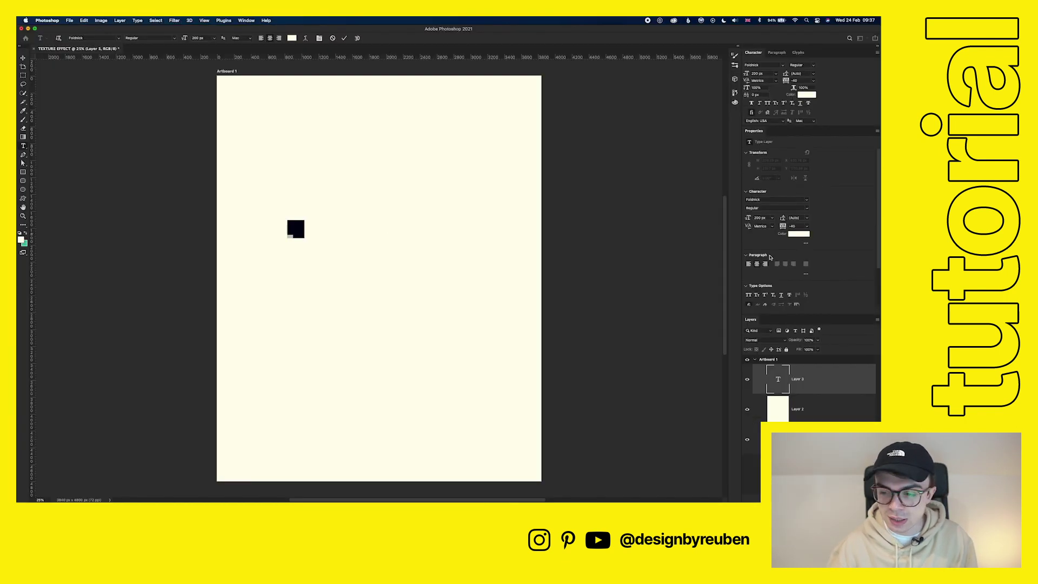
click(710, 205)
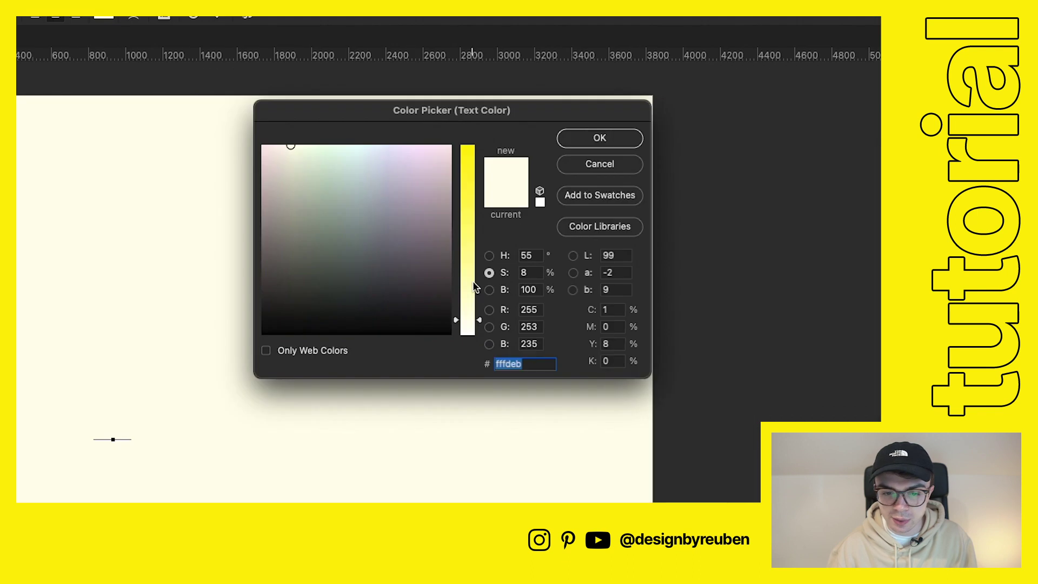
click(367, 332)
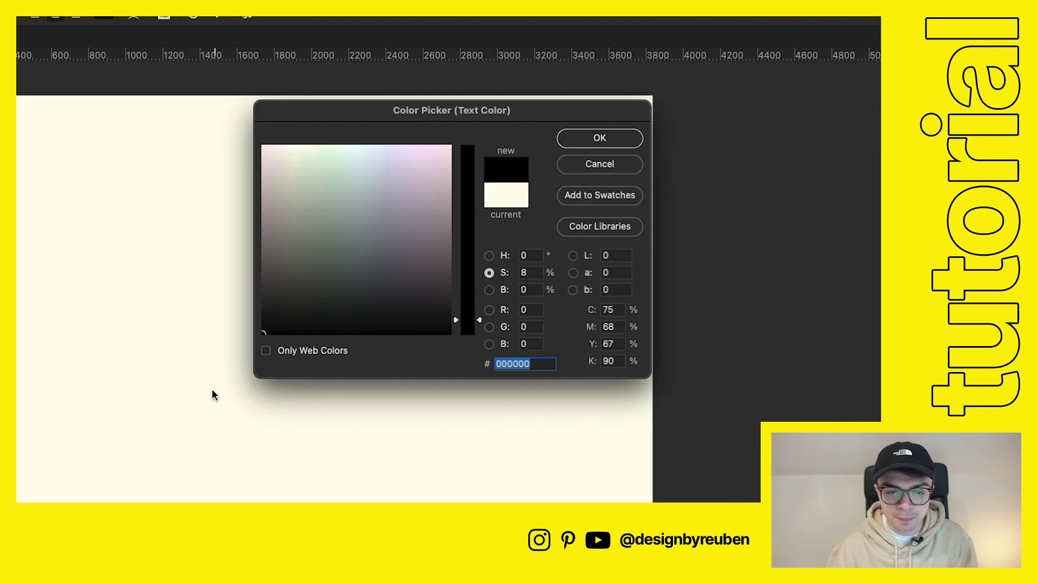
click(599, 137)
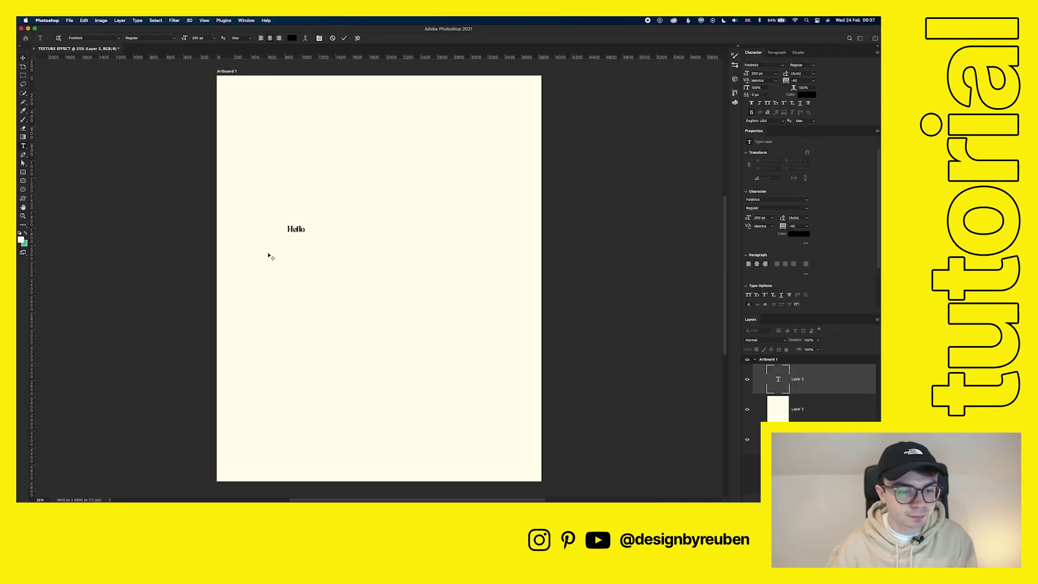
Scale Hello up in two passes, centring it horizontally and vertically on the artboard each time
key(ctrl+t)
drag(309, 230, 410, 240)
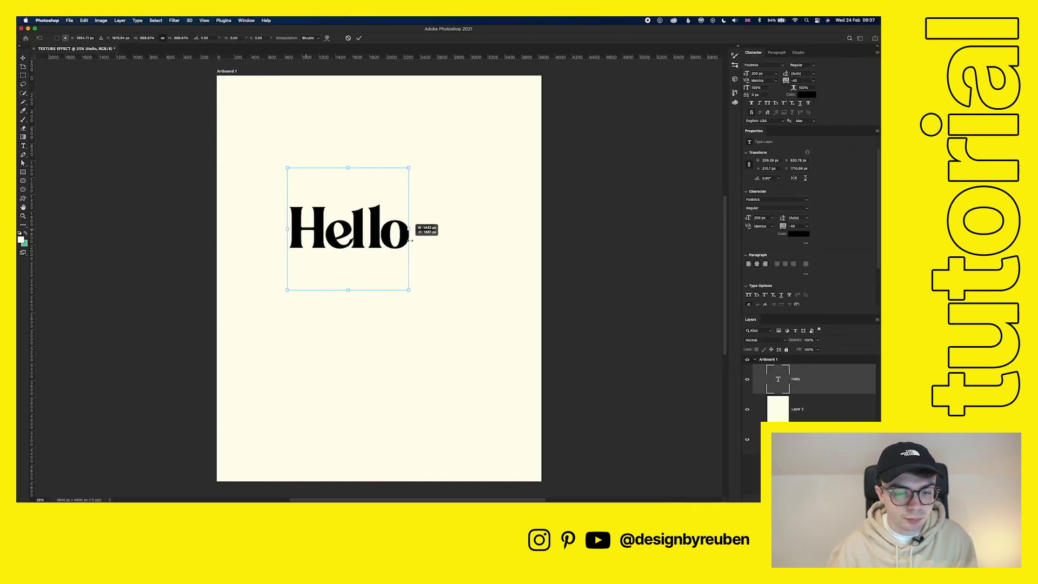
click(359, 38)
click(168, 37)
click(207, 38)
key(ctrl+t)
mouse_move(440, 280)
mouse_down()
mouse_move(469, 283)
mouse_move(459, 281)
mouse_up()
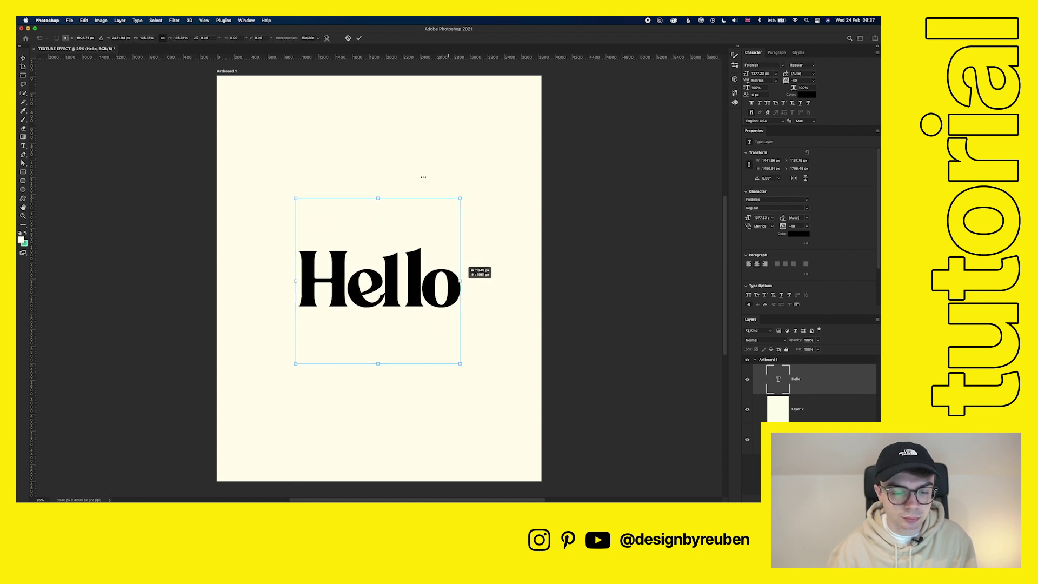
click(359, 38)
click(168, 38)
click(207, 38)
Duplicate Hello, move the copy below the original and change its font to Inter
key(ctrl+j)
drag(391, 341, 430, 363)
key(ctrl+z)
key(t)
key(v)
drag(417, 302, 449, 376)
double_click(448, 376)
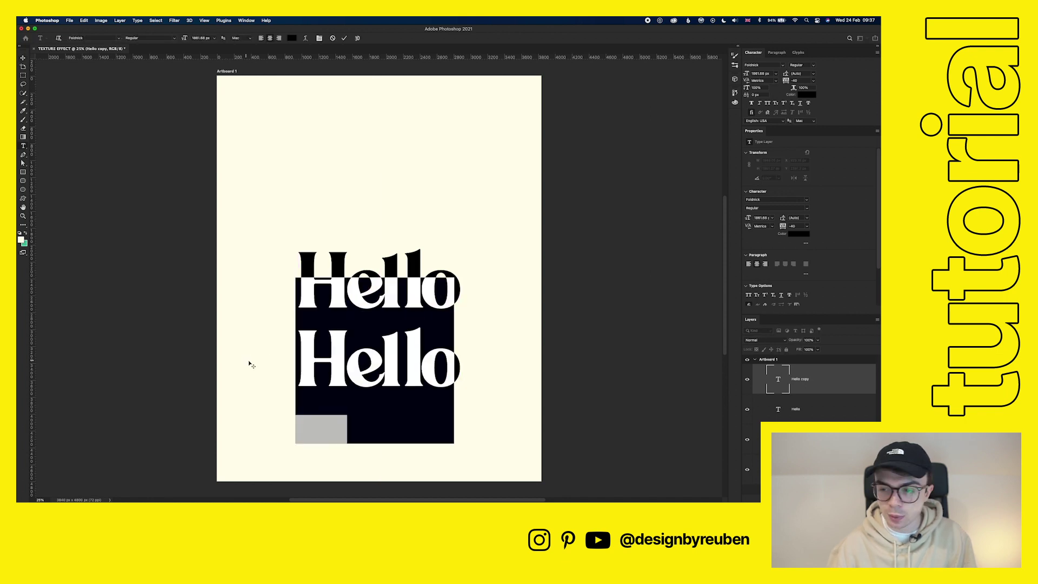
click(807, 200)
text(Inter)
key(Return)
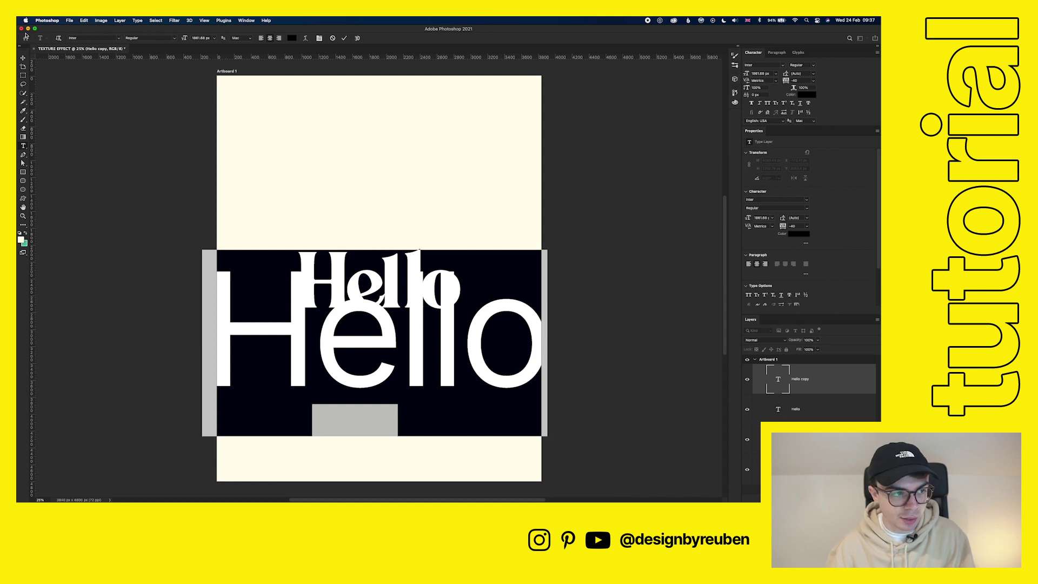
key(ctrl+Return)
Shrink the Inter copy to about a quarter of its size
key(ctrl+t)
drag(374, 250, 335, 330)
click(359, 38)
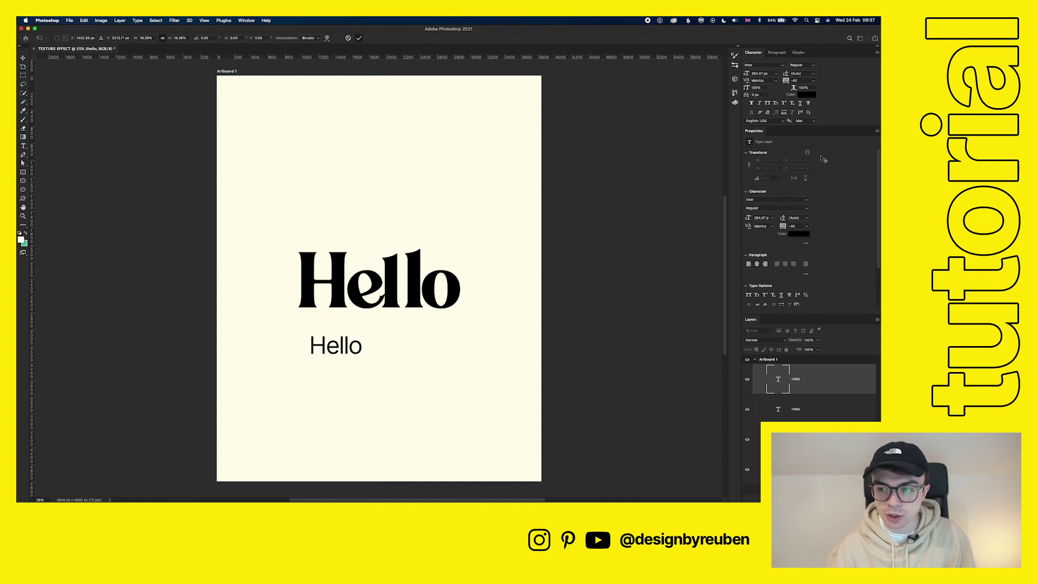
click(806, 199)
click(806, 202)
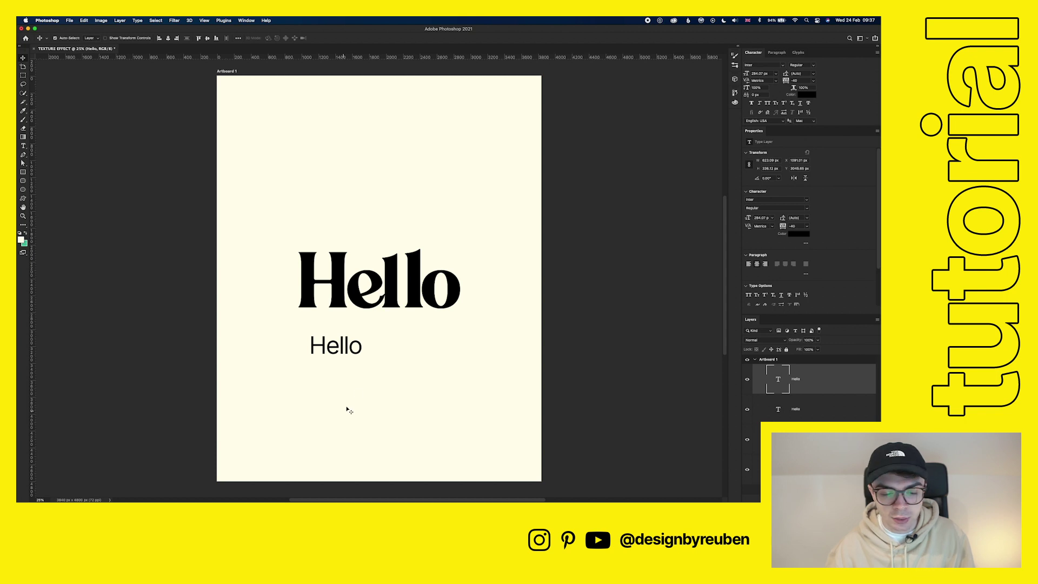
Retype the small copy as THERE MY FRIEND
key(t)
click(359, 346)
double_click(358, 346)
text(THERE MY FIR)
key(BackSpace)
key(BackSpace)
text(RIEND)
key(Escape)
Move THERE MY FRIEND up under Hello and scale it to match
key(super+t)
drag(356, 346, 418, 332)
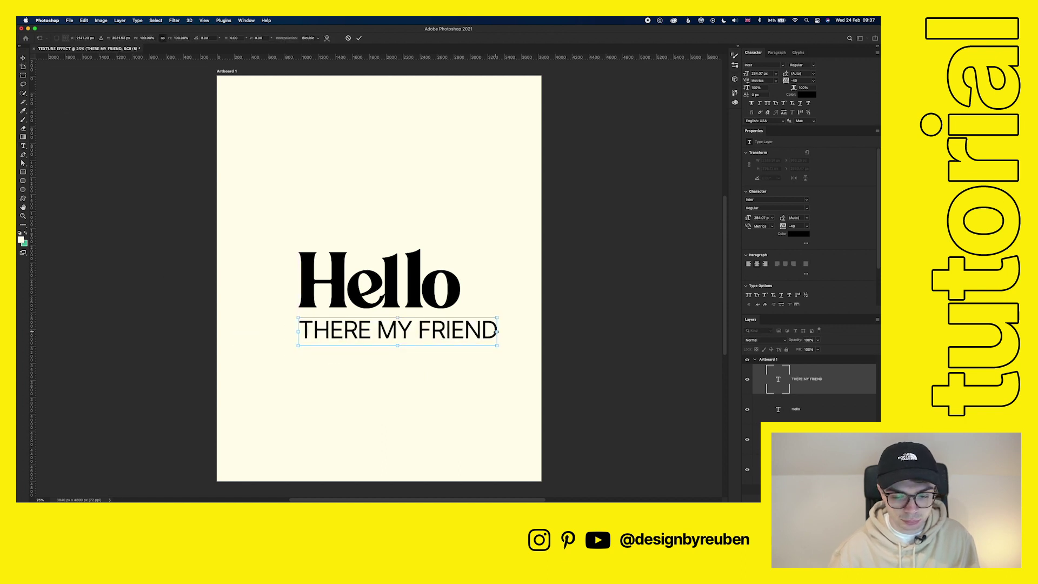
drag(497, 334, 440, 328)
click(359, 38)
Group both text layers, enlarge the group to about 142% and centre it vertically
shift+click(780, 411)
key(ctrl+g)
key(ctrl+t)
drag(460, 290, 491, 296)
click(359, 38)
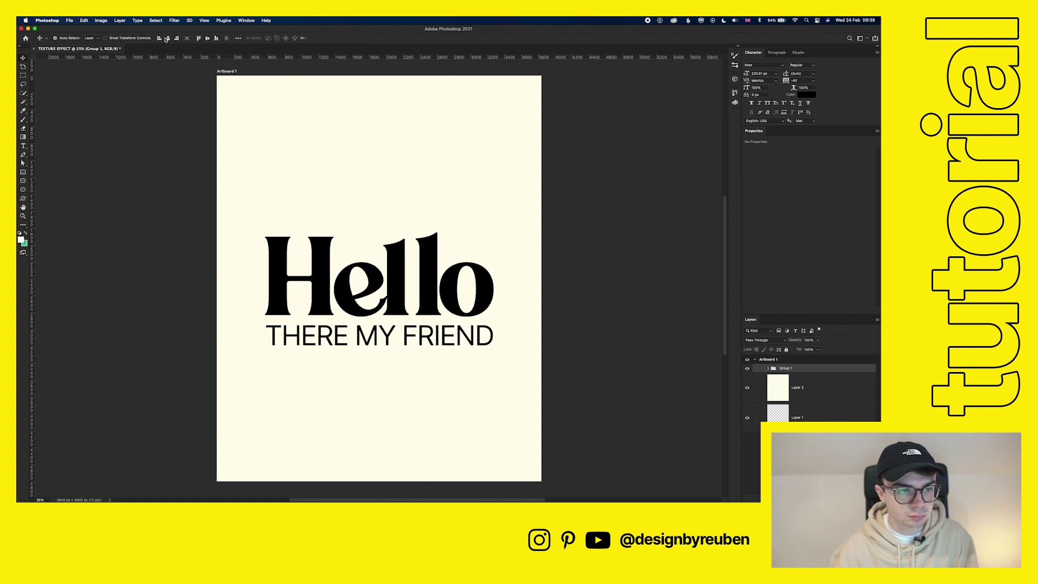
click(206, 39)
click(564, 361)
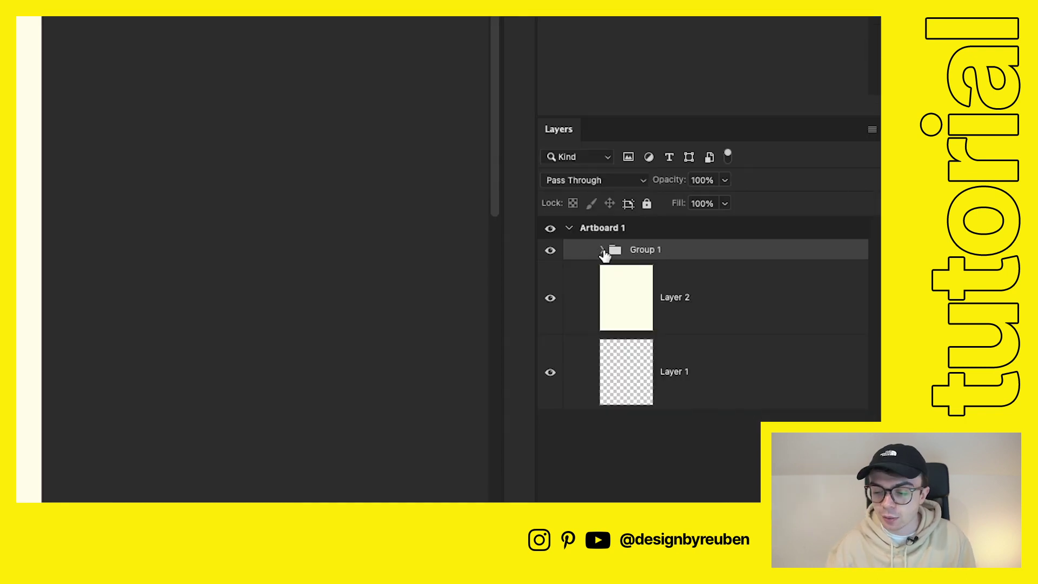
Select the Hello layer inside Group 1 and recolour it bright blue (#25a0ff)
click(768, 368)
click(821, 420)
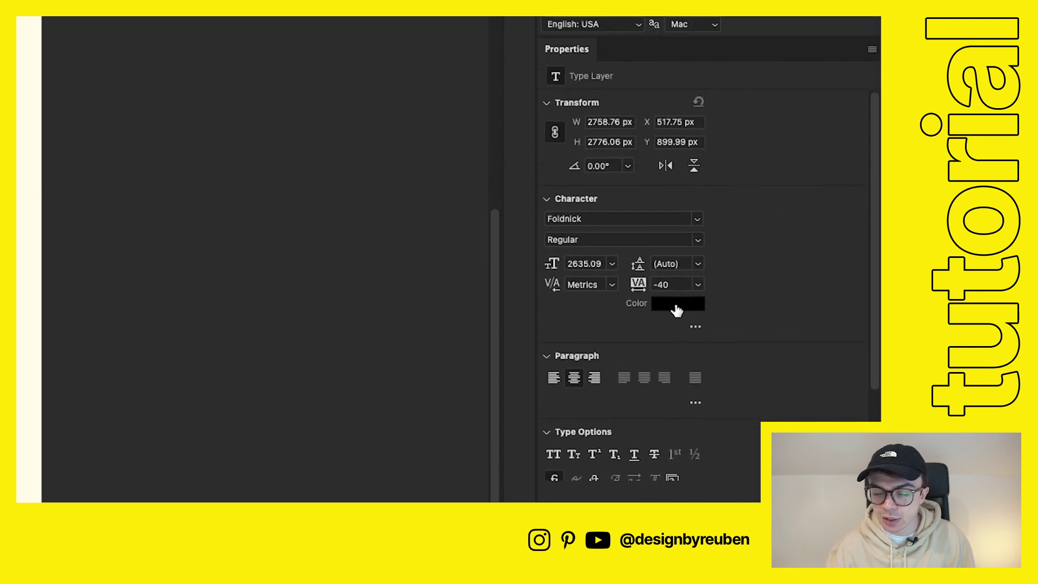
click(674, 305)
drag(356, 227, 340, 116)
click(246, 180)
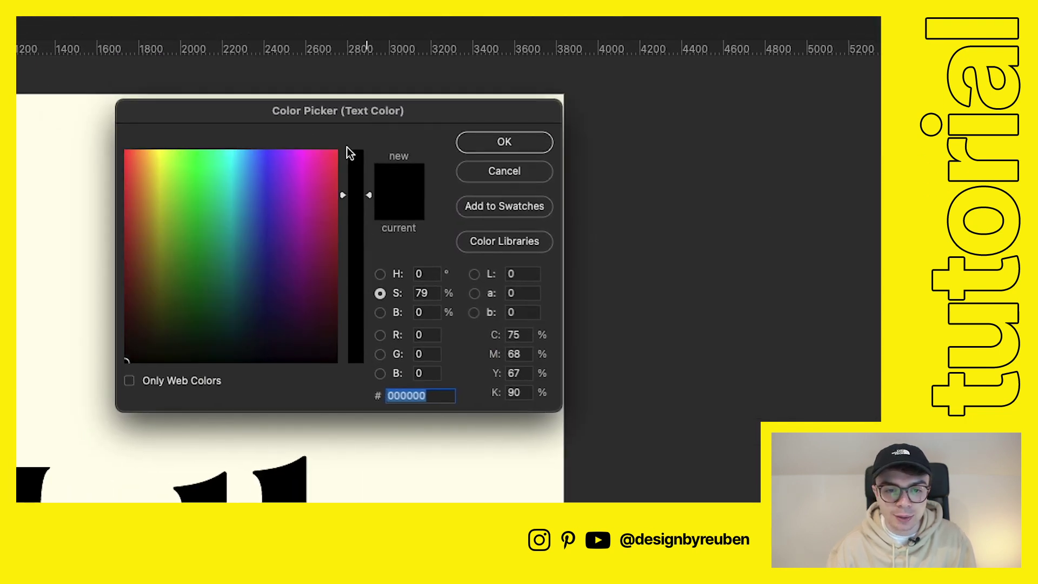
drag(246, 179, 247, 143)
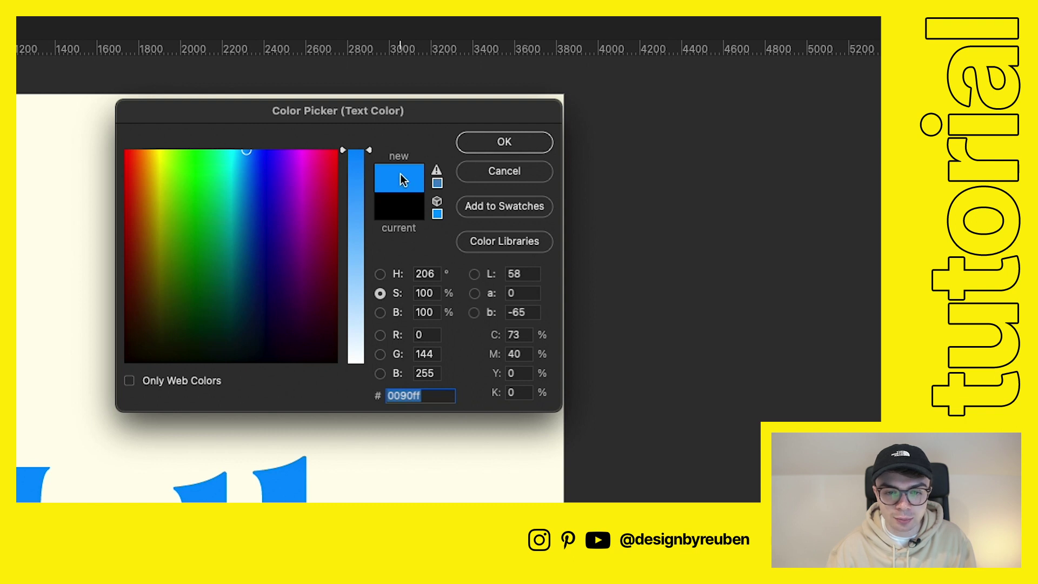
drag(370, 168, 369, 179)
click(536, 146)
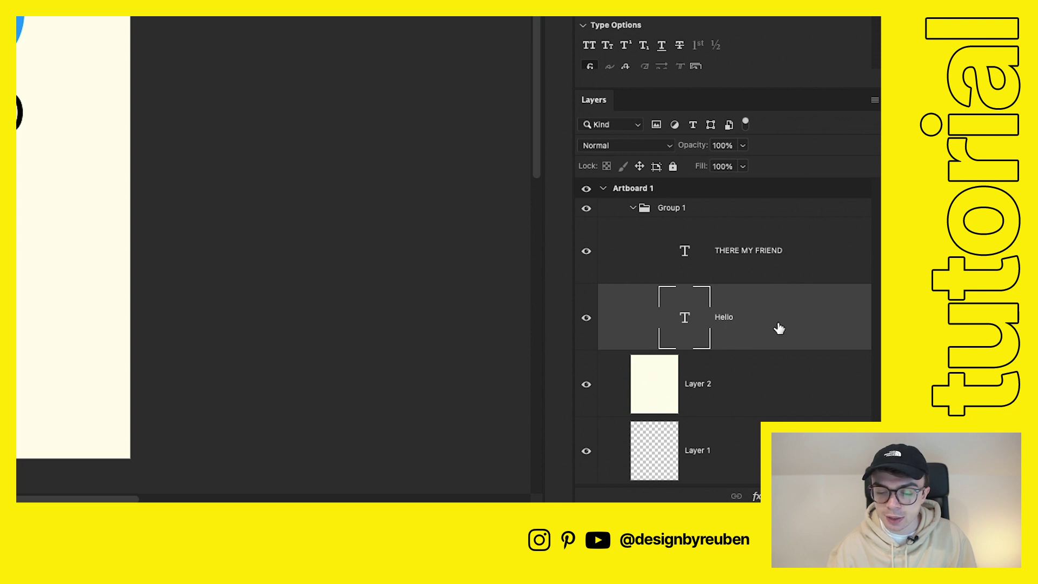
Give the Hello layer a 13 px Stroke layer style in near-black #180c15
double_click(778, 328)
drag(464, 97, 433, 101)
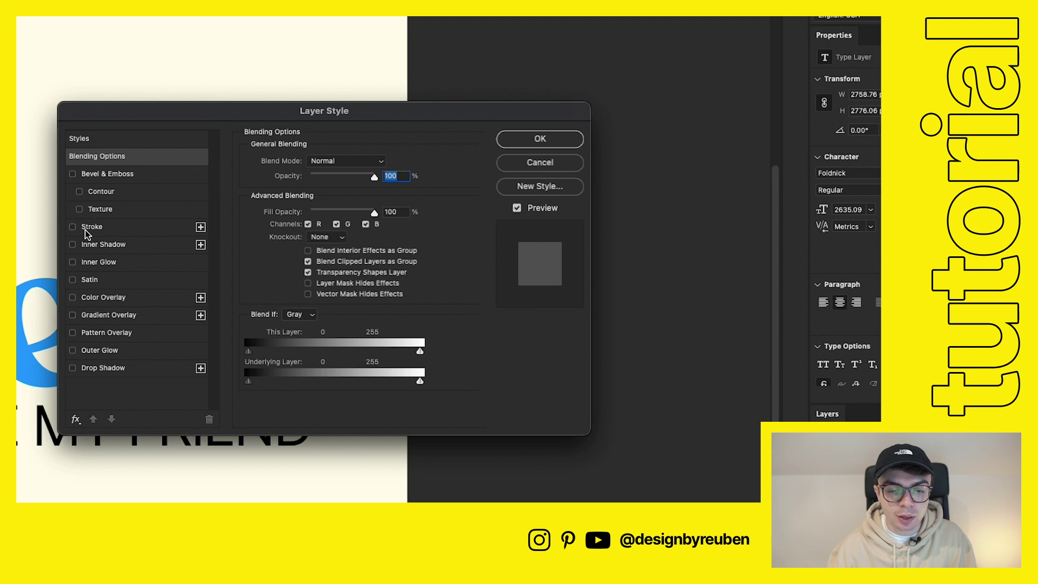
click(87, 227)
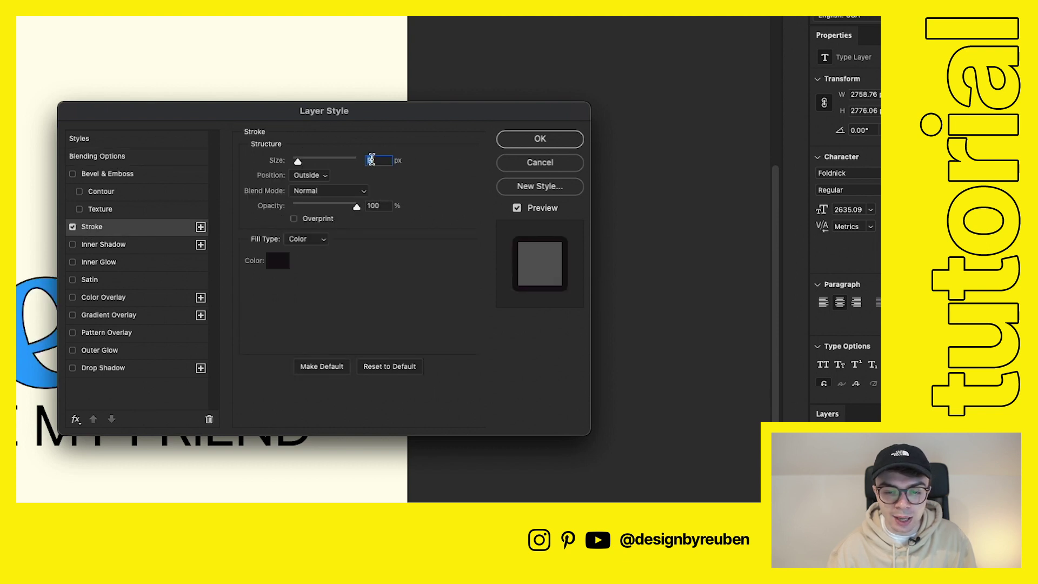
drag(379, 116, 441, 103)
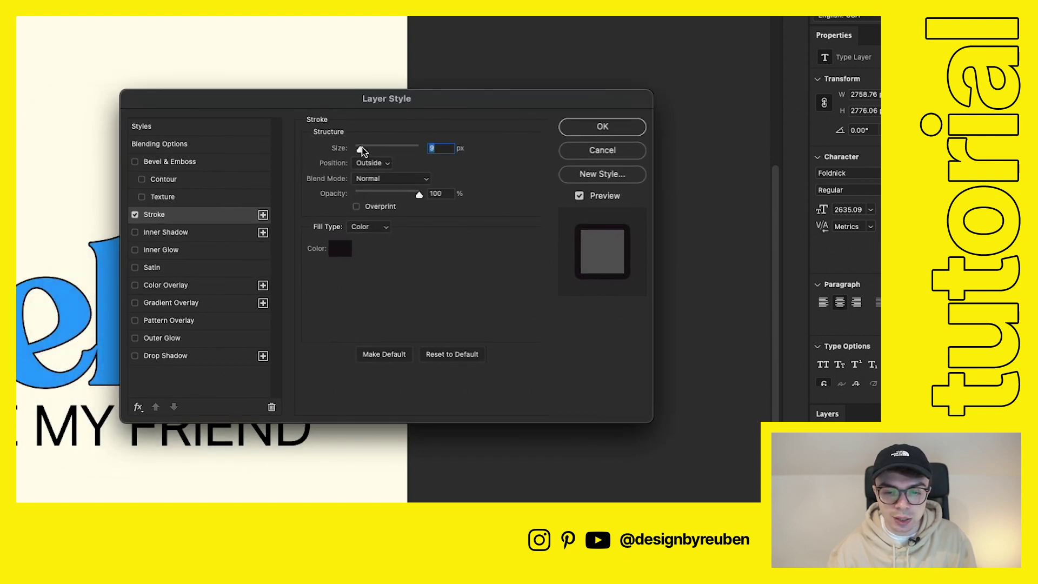
drag(362, 149, 361, 147)
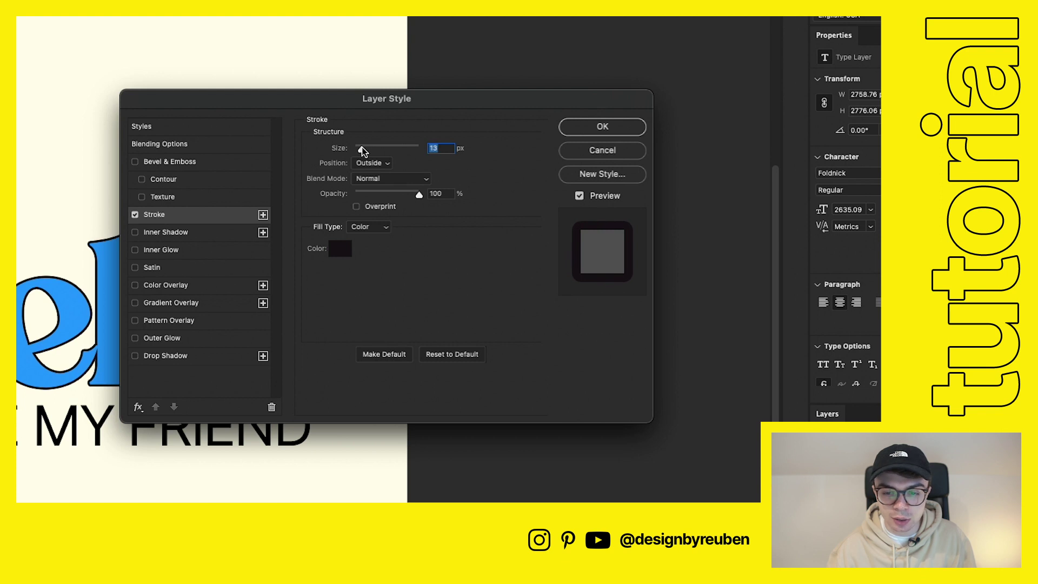
drag(418, 102, 354, 114)
click(270, 264)
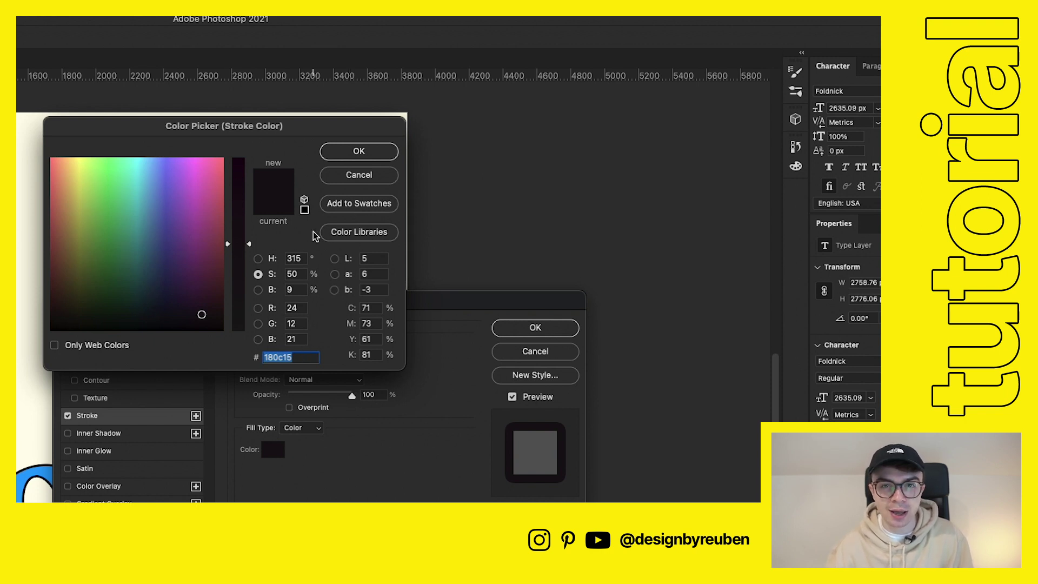
click(362, 153)
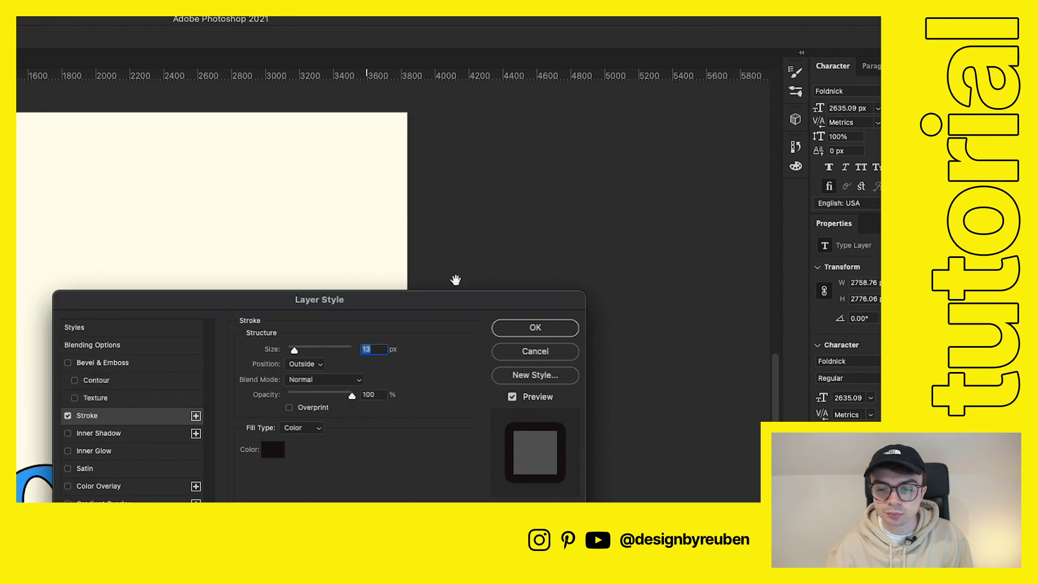
click(515, 329)
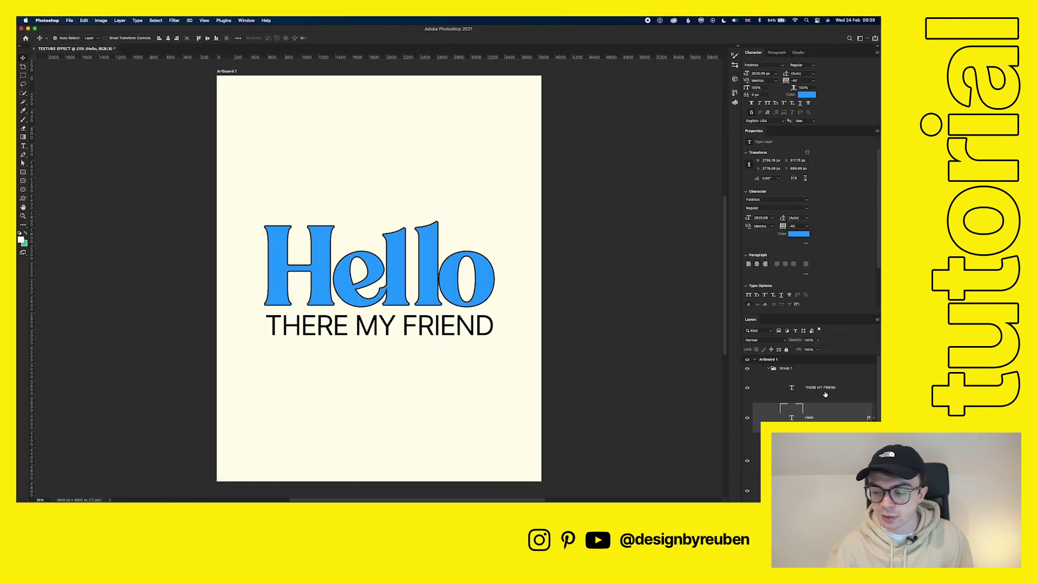
Set the THERE MY FRIEND text colour to the same dark #180c15
click(825, 394)
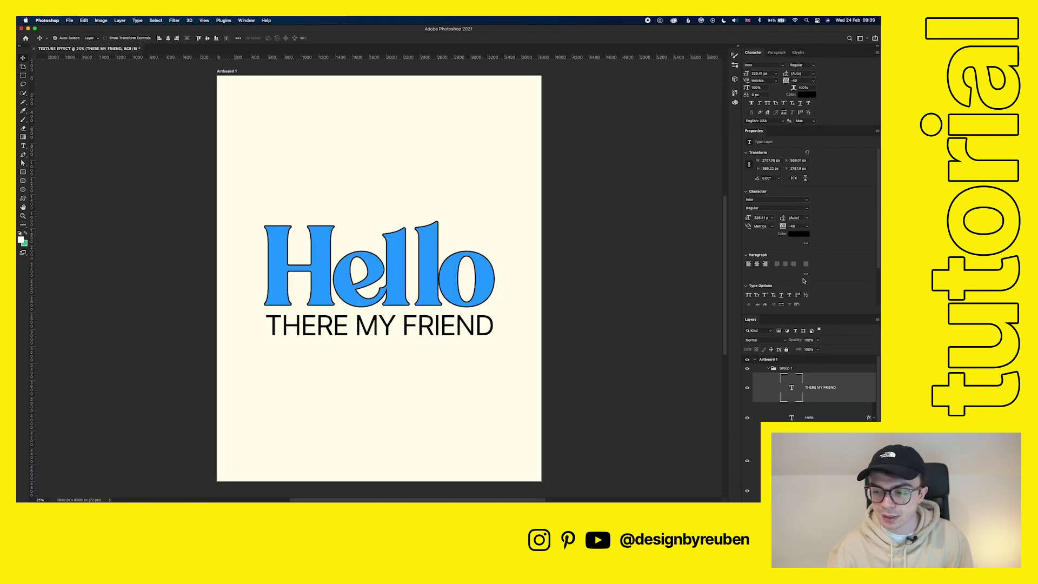
click(799, 234)
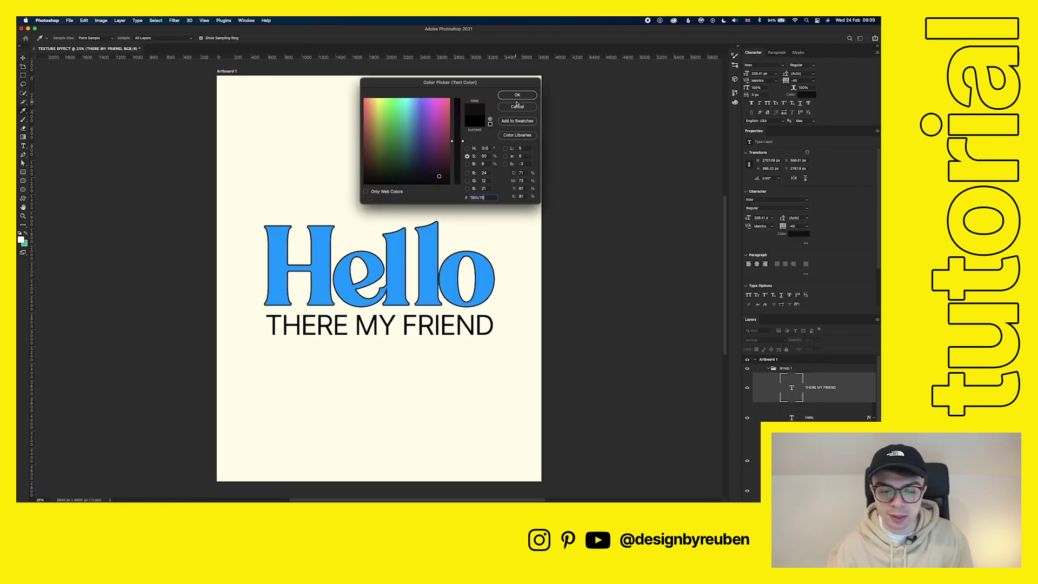
click(517, 95)
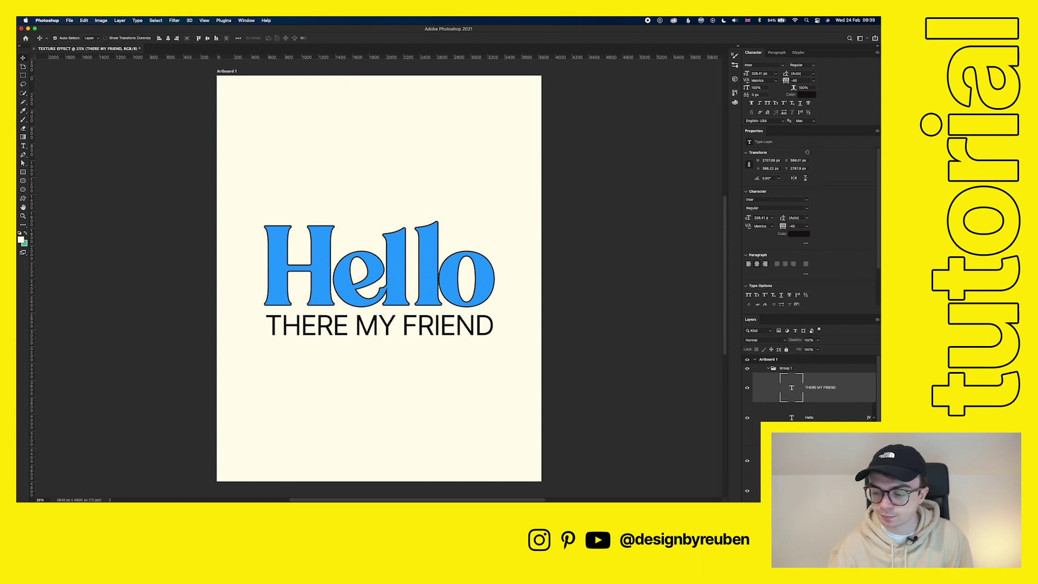
Convert Group 1 and the cream Layer 2 into a single smart object
click(481, 302)
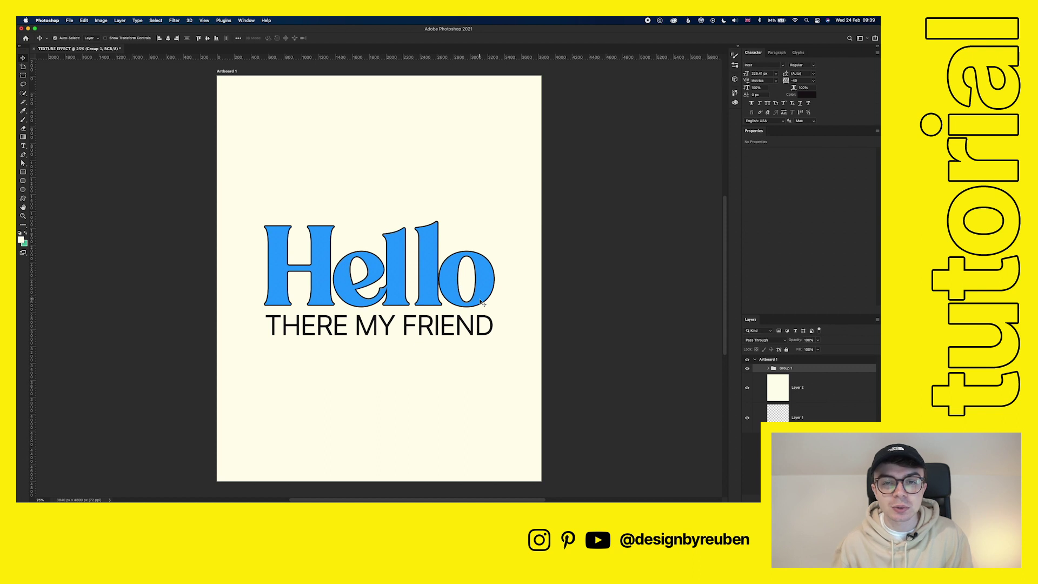
click(481, 303)
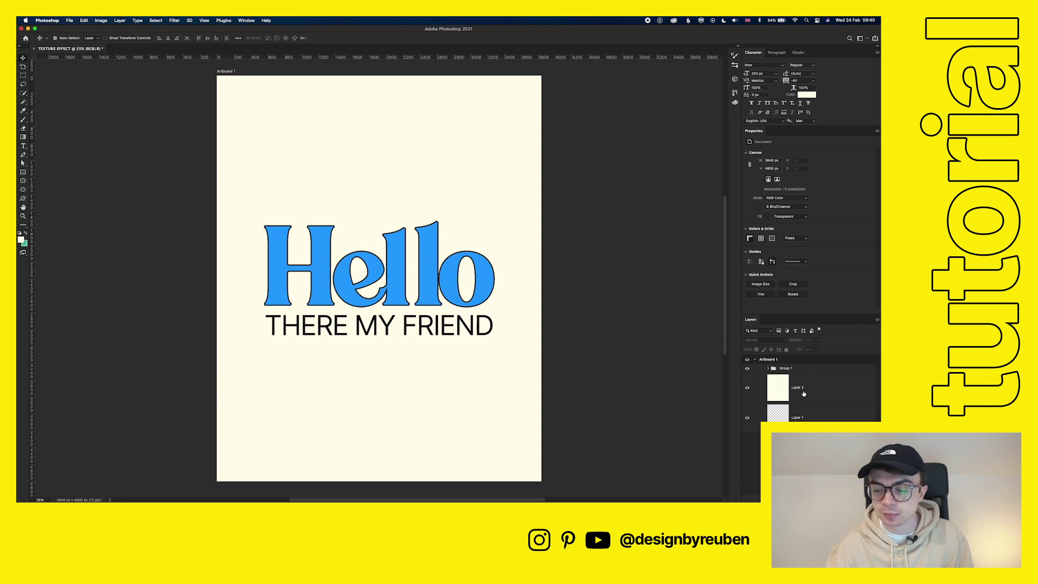
click(803, 370)
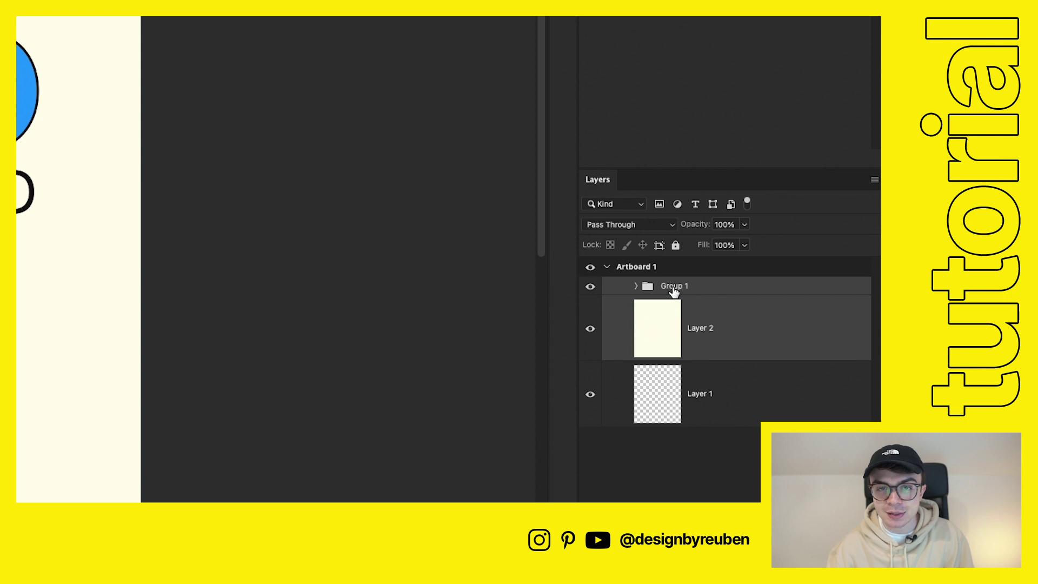
right_click(758, 346)
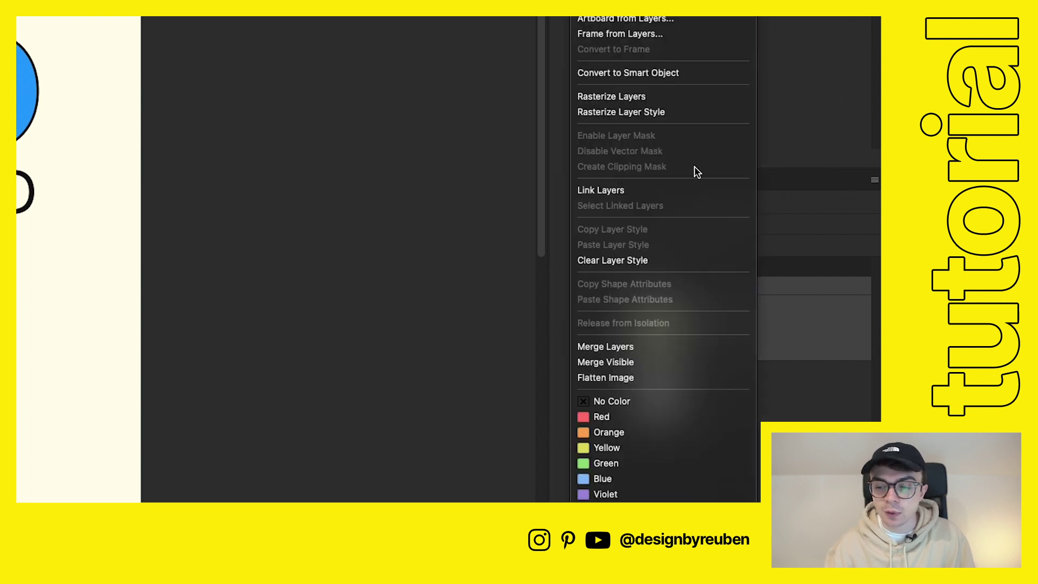
click(667, 72)
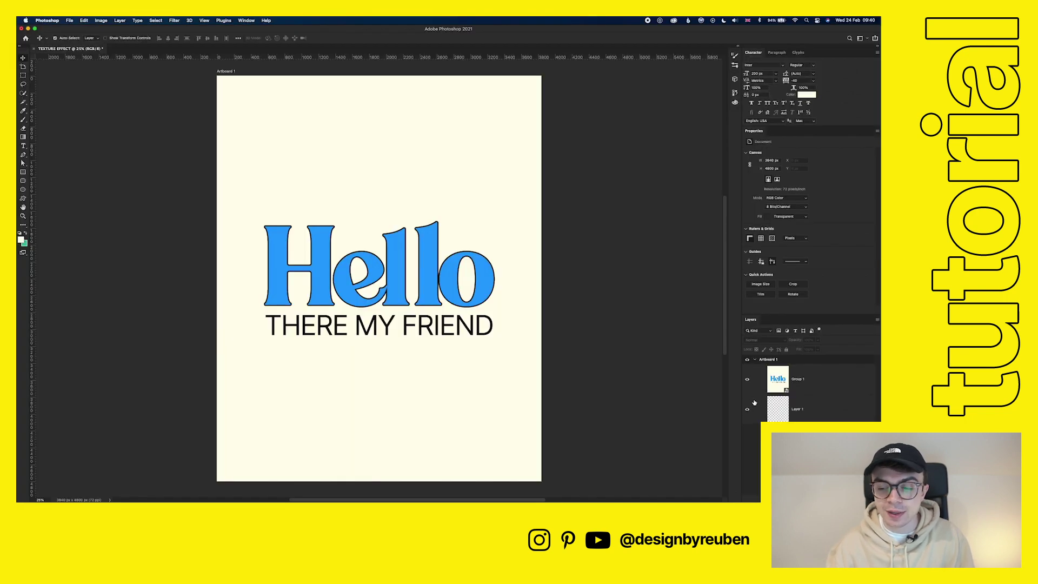
click(747, 379)
click(746, 379)
click(747, 380)
click(747, 380)
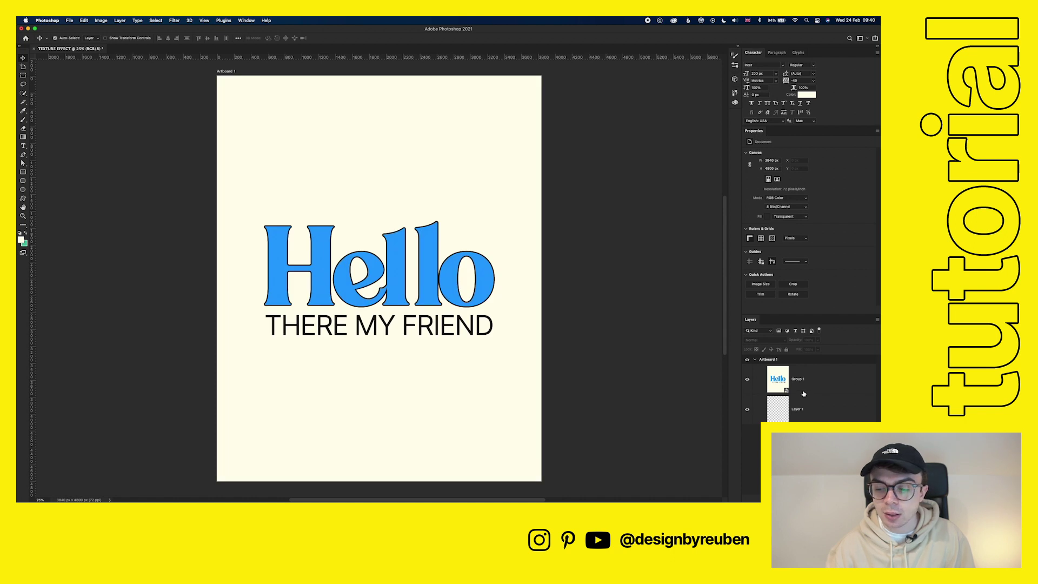
Open the smart object's contents to check the lettering, then close back to the poster
click(782, 386)
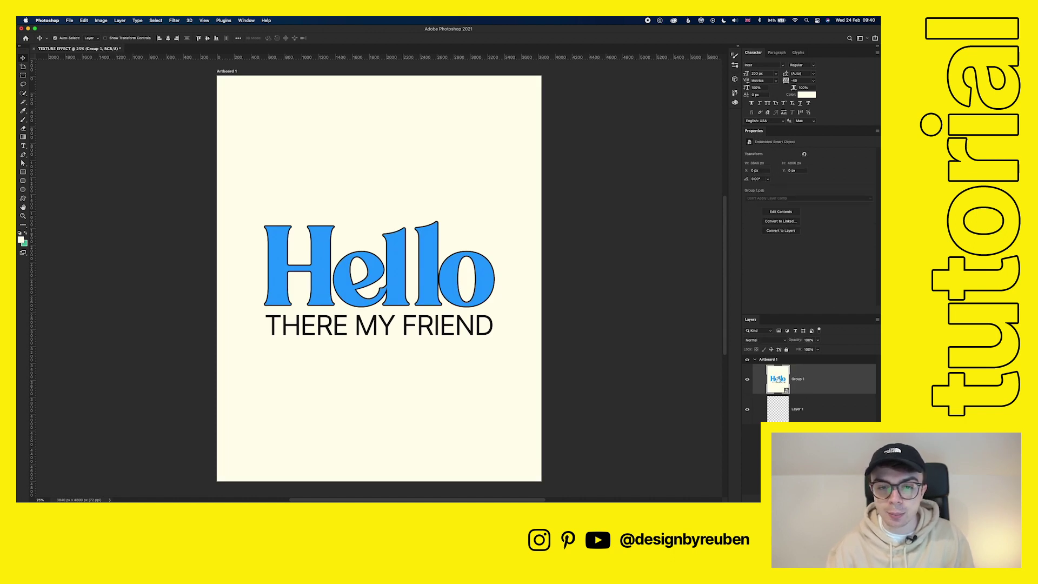
double_click(778, 379)
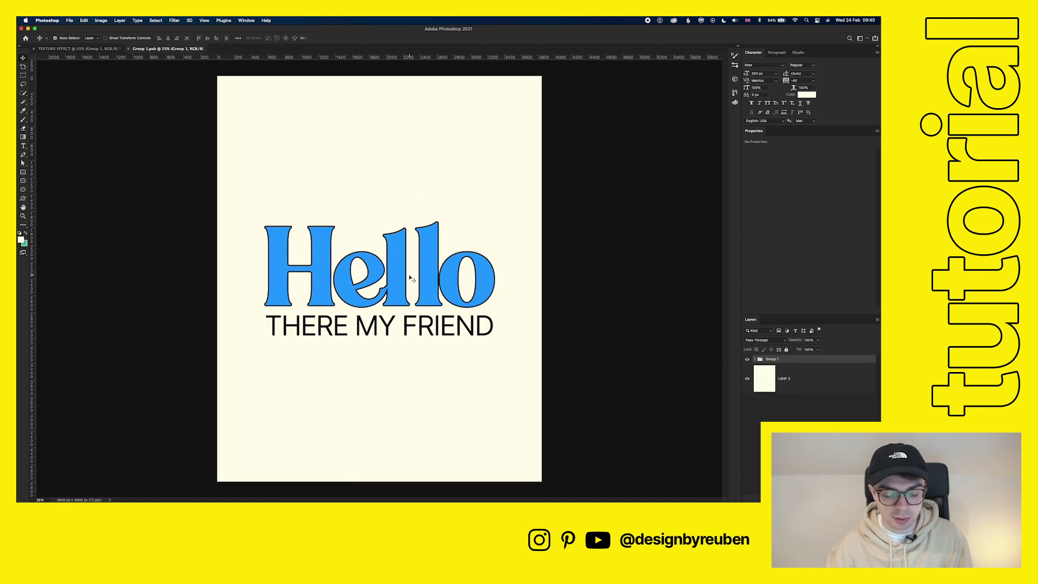
double_click(410, 277)
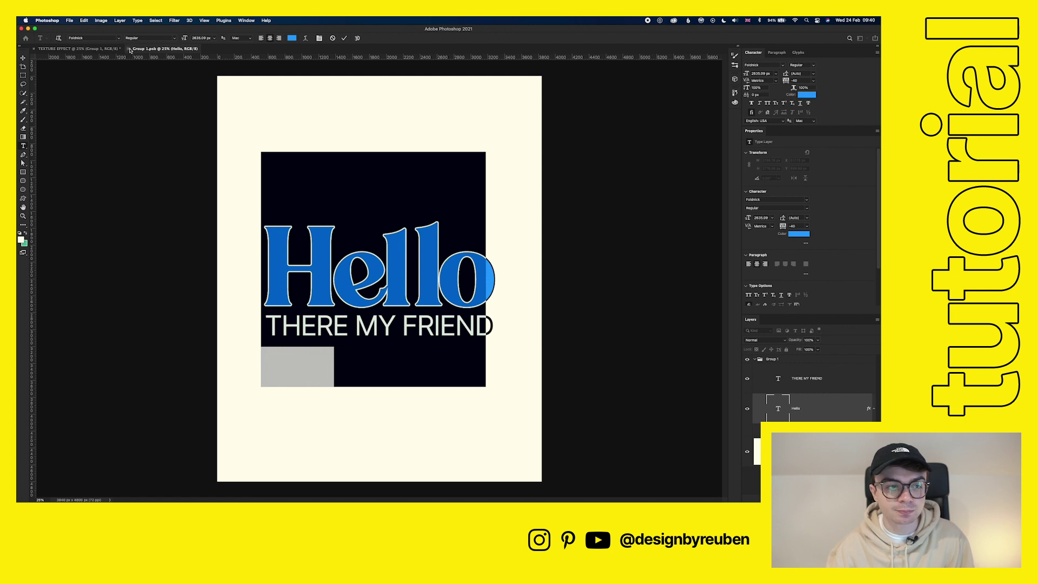
click(129, 48)
click(746, 379)
click(746, 380)
click(810, 387)
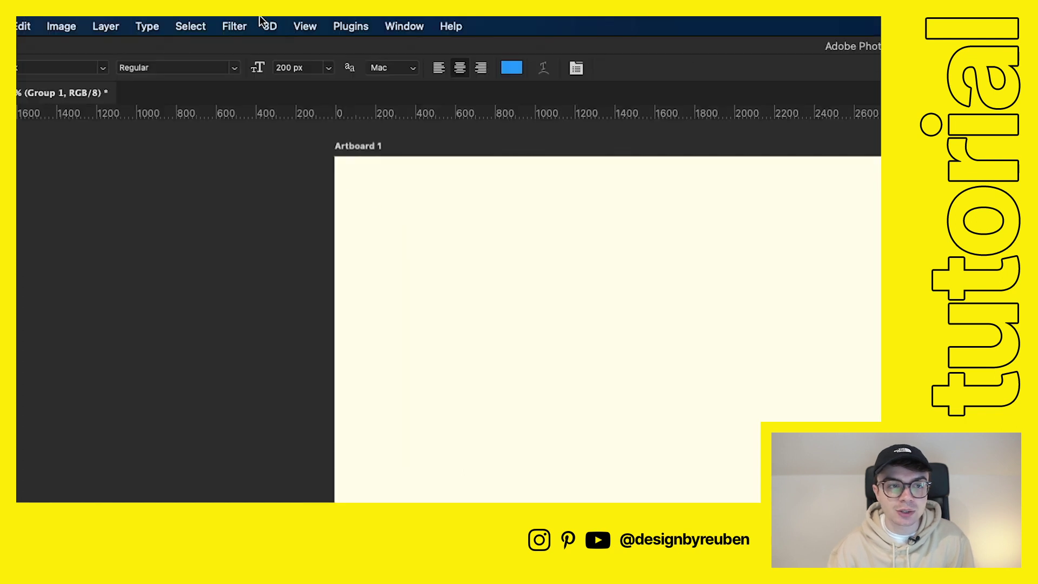
Apply Filter > Other > Minimum to the Group 1 smart object: 3.5 px radius, Preserve Roundness
click(178, 20)
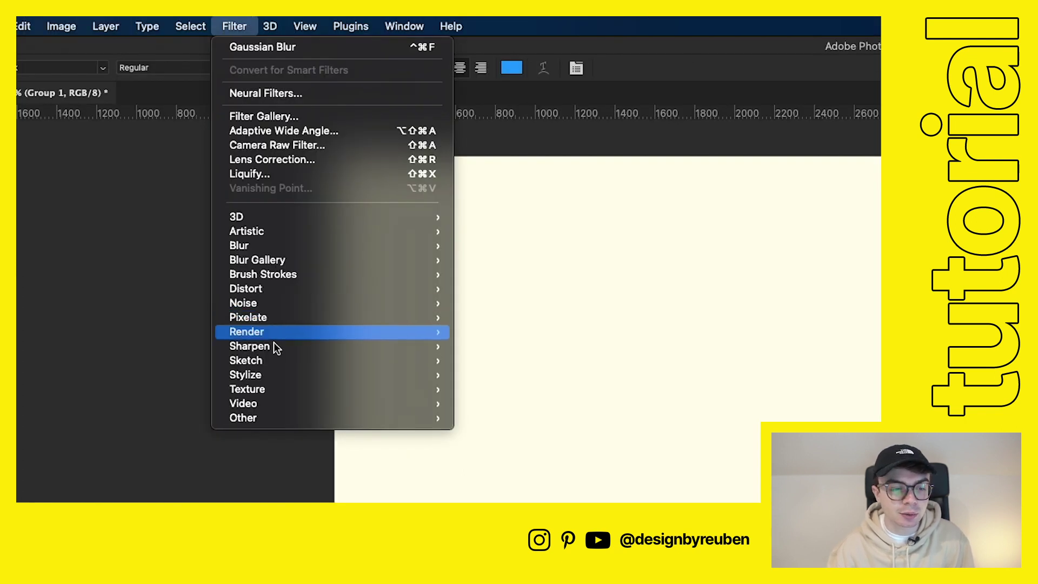
mouse_move(279, 415)
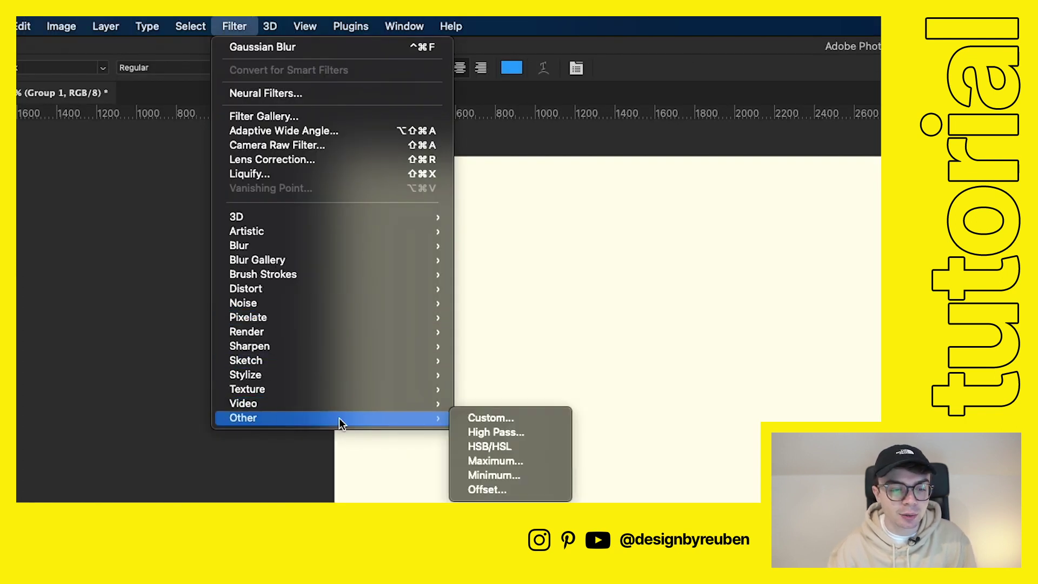
click(515, 476)
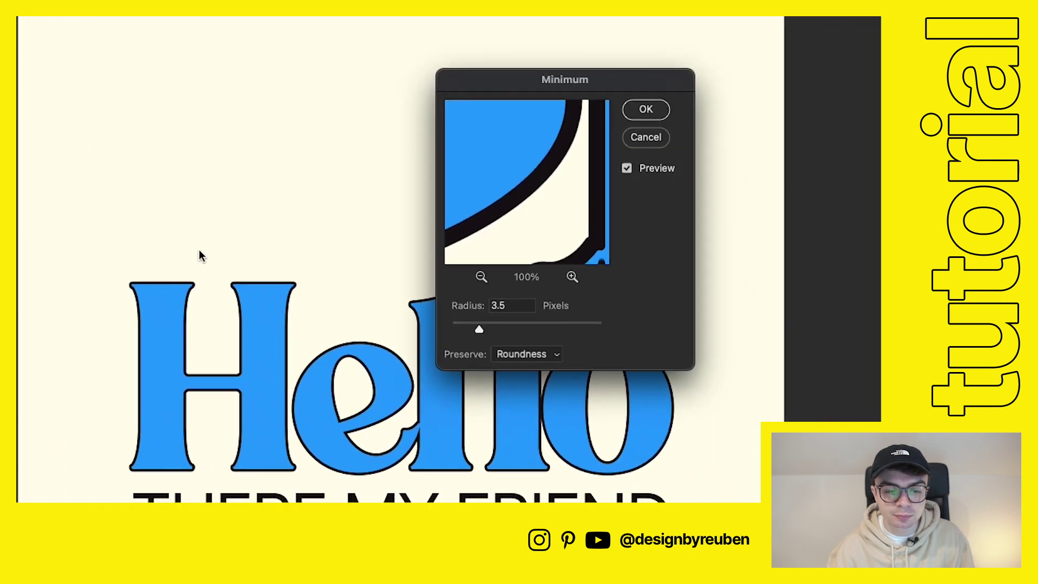
drag(600, 70, 744, 32)
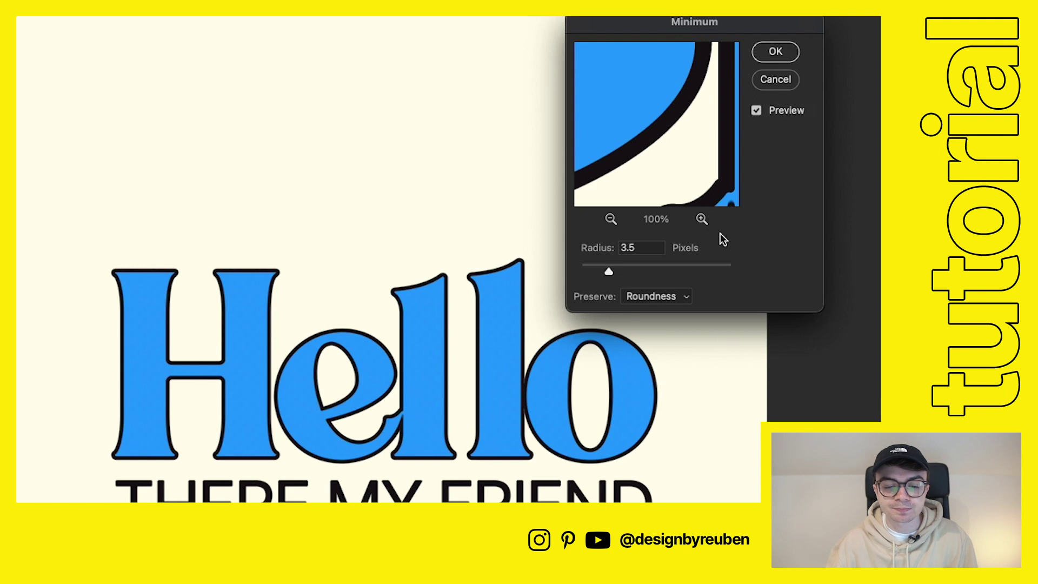
drag(753, 33, 748, 0)
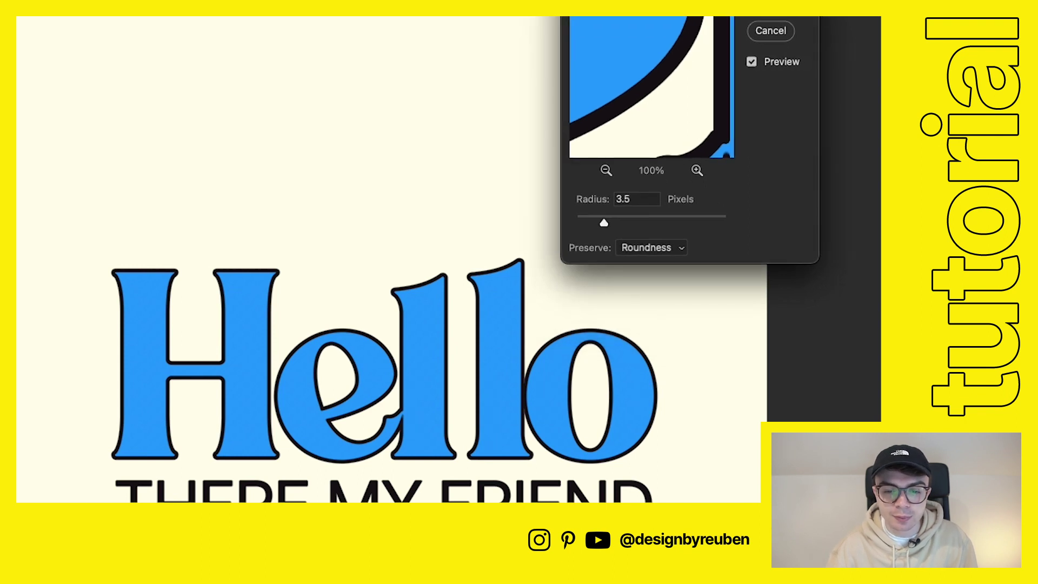
click(625, 201)
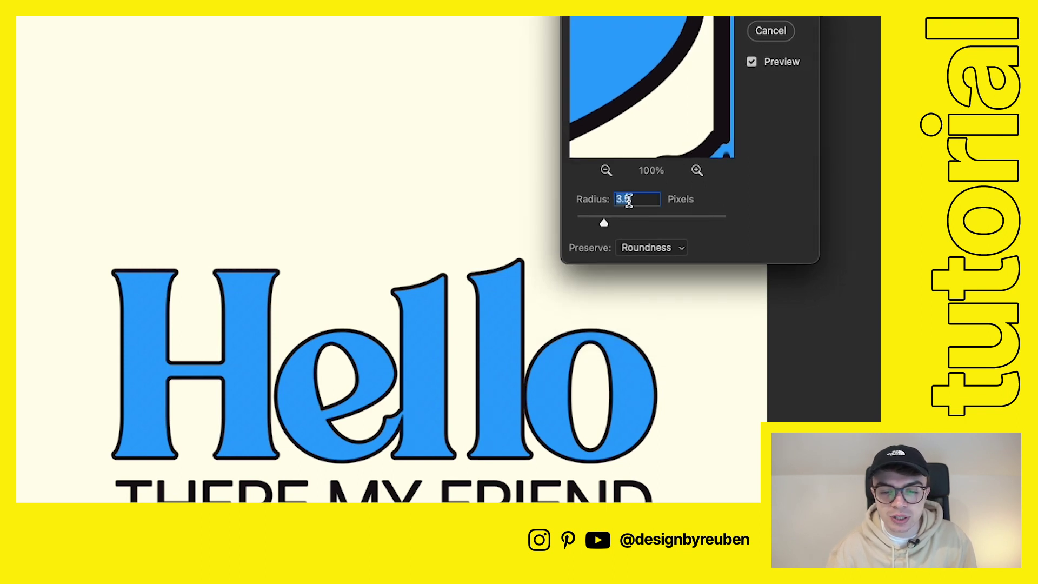
click(632, 200)
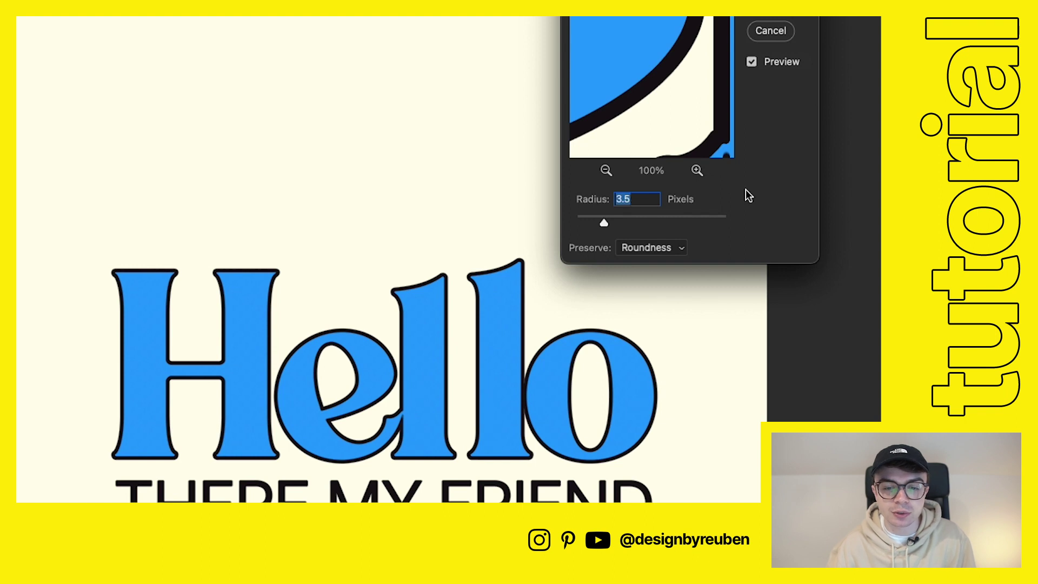
click(655, 249)
click(750, 239)
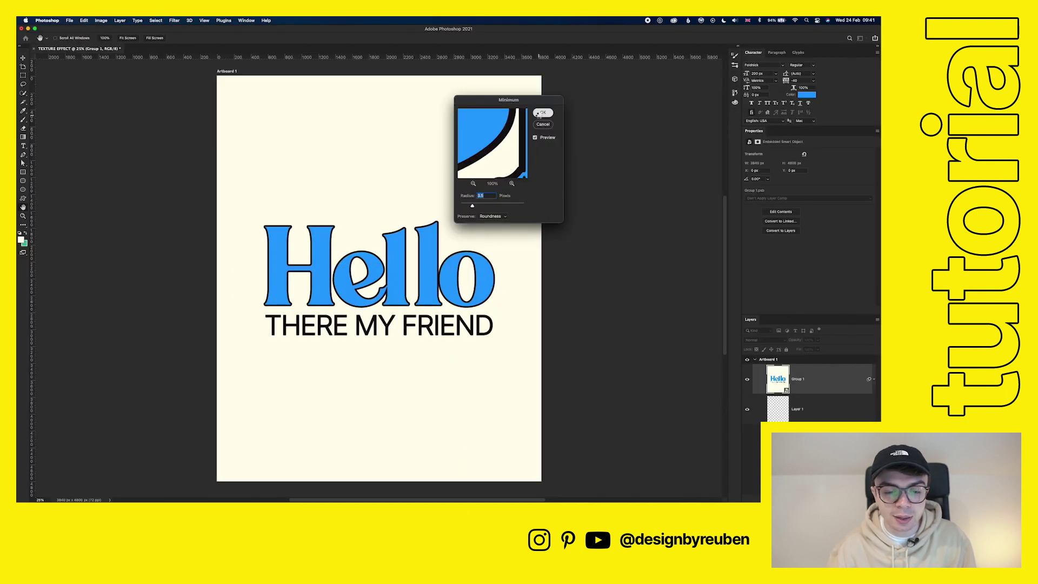
click(541, 113)
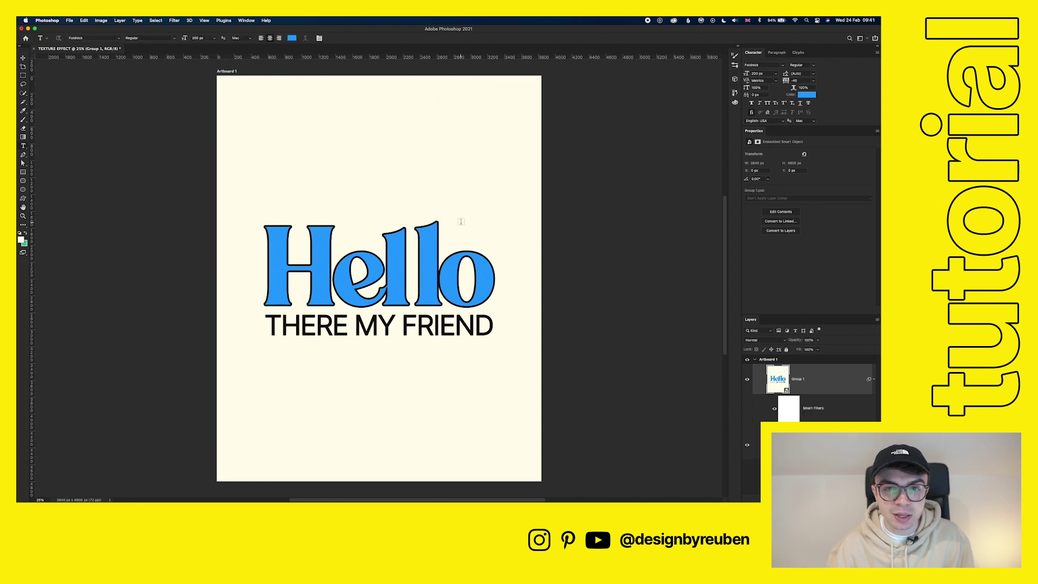
Apply the Filter Gallery's Brush Strokes > Spatter with Spray Radius 5 and Smoothness 6
key(v)
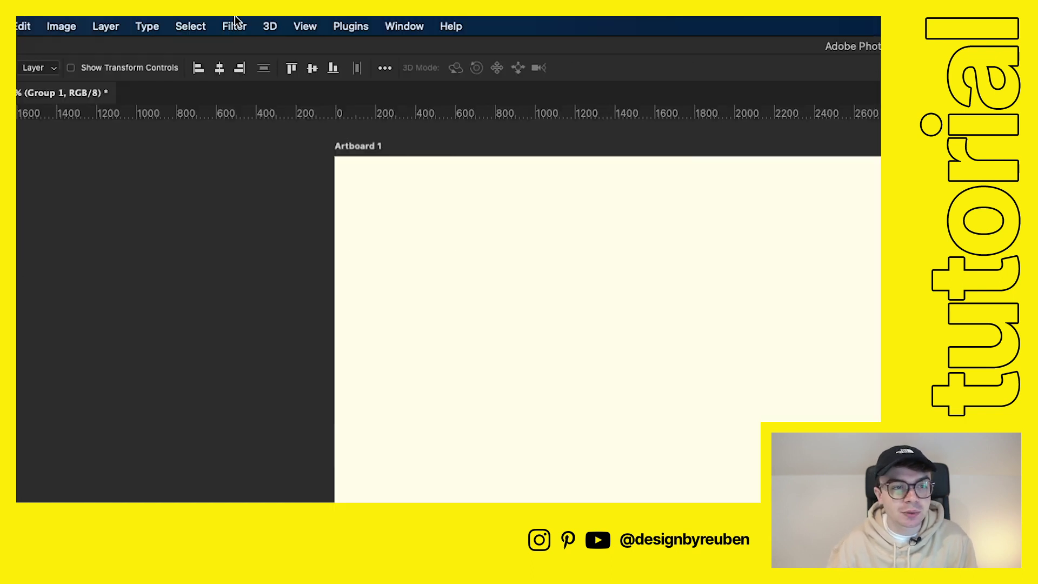
click(174, 20)
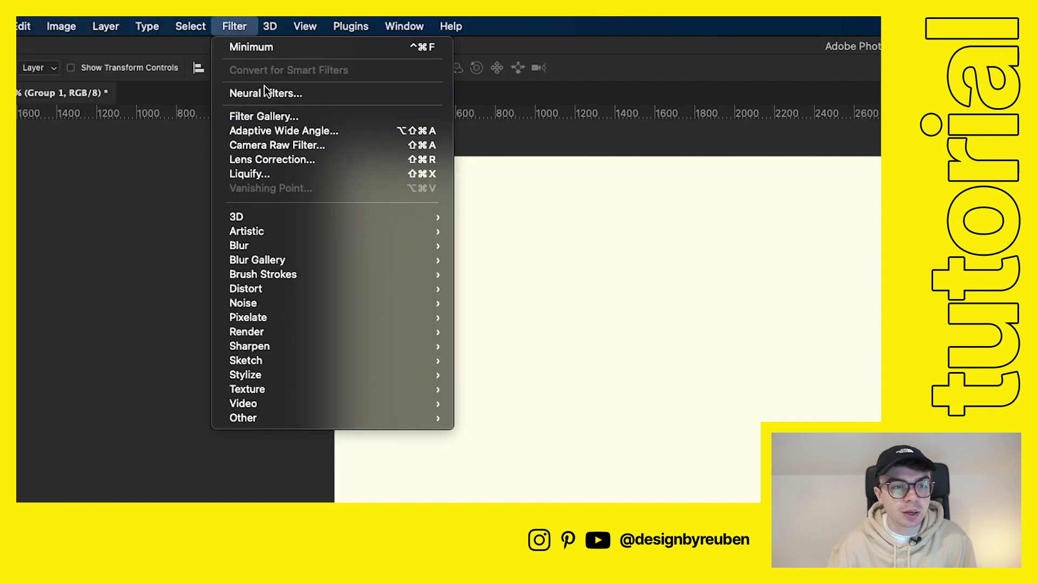
click(269, 115)
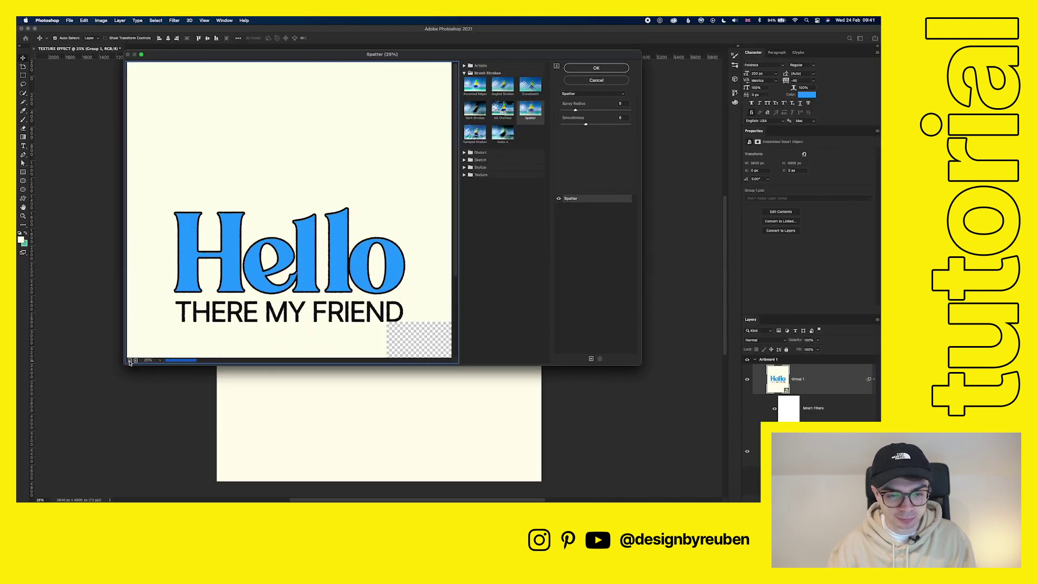
scroll(254, 303, down, 3)
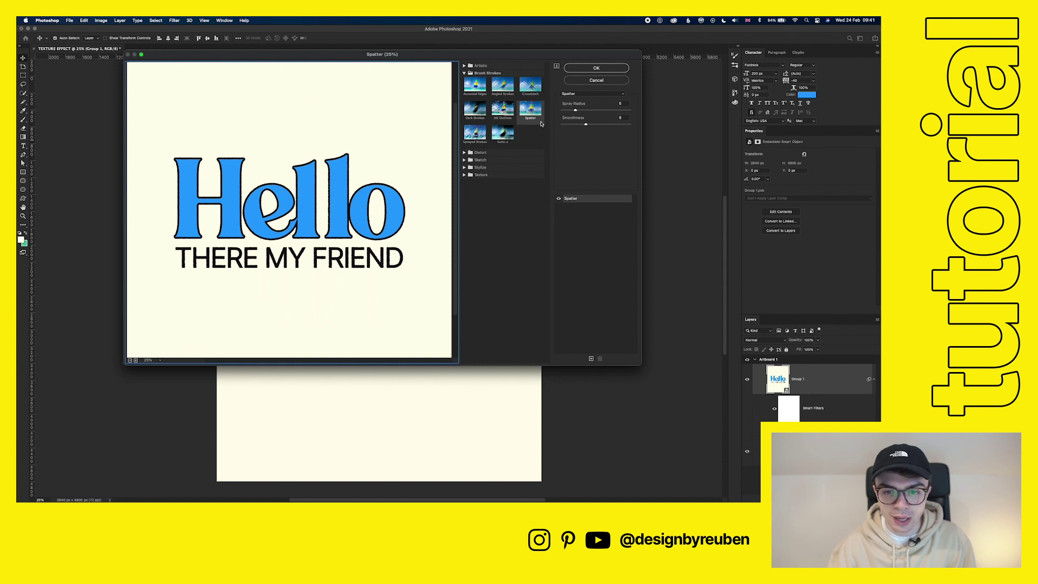
click(486, 73)
click(465, 73)
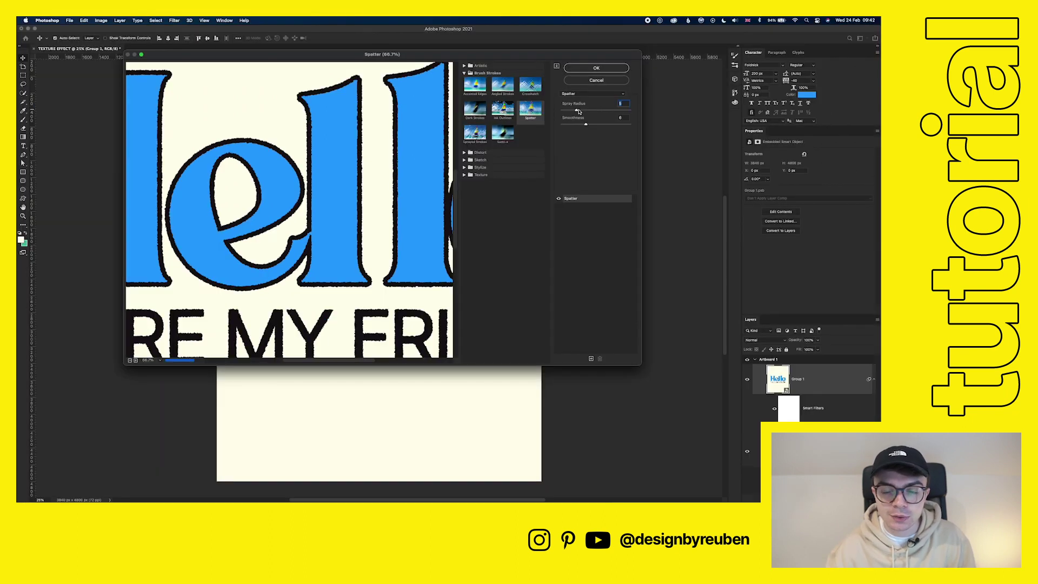
drag(817, 75, 859, 77)
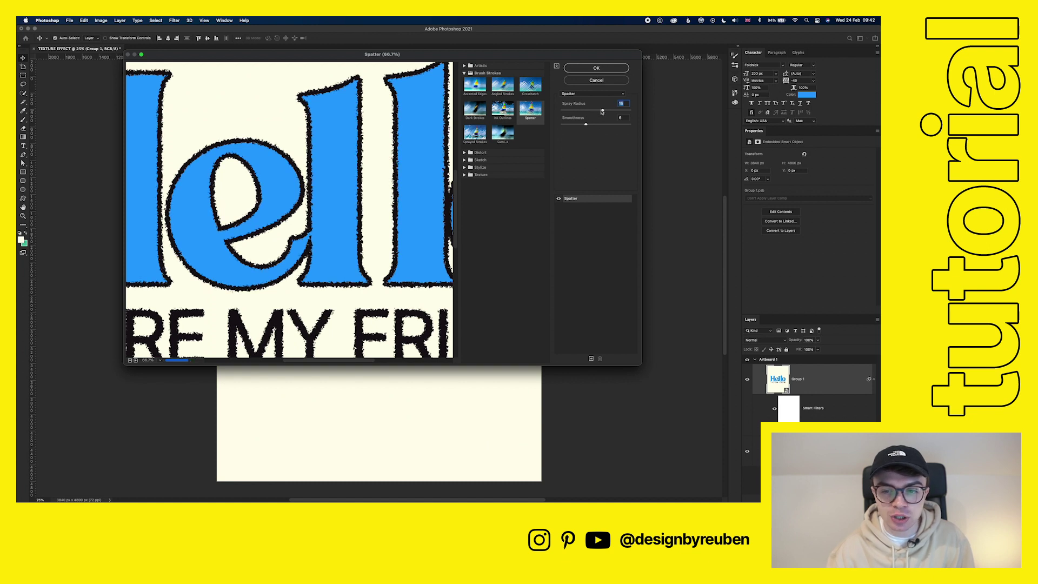
drag(599, 111, 576, 112)
click(588, 124)
drag(589, 126, 585, 125)
click(505, 190)
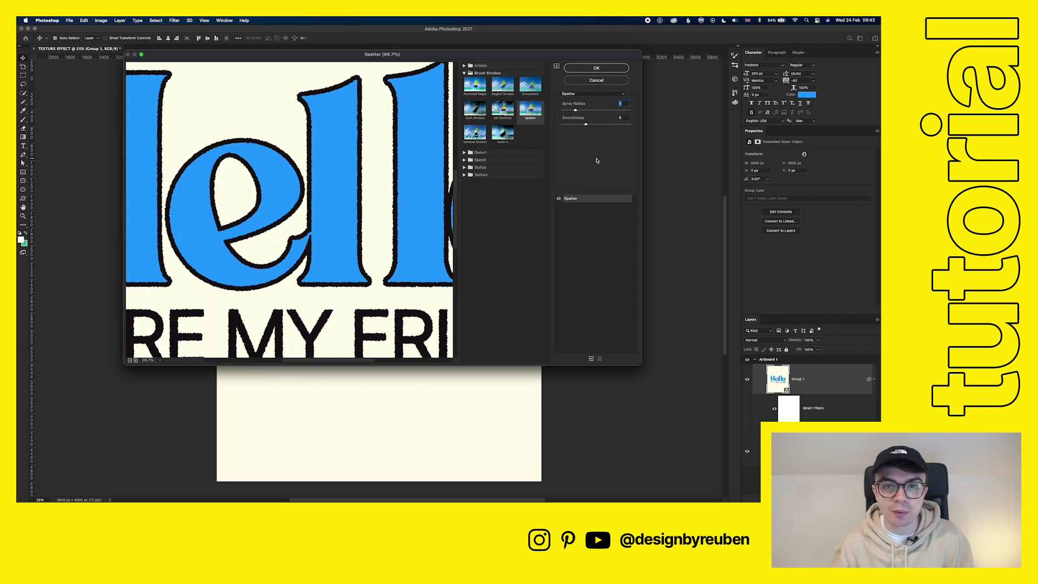
click(596, 68)
Apply a 1.2 px Gaussian Blur to the spattered Group 1 smart object, then fit the poster in view
scroll(410, 283, up, 5)
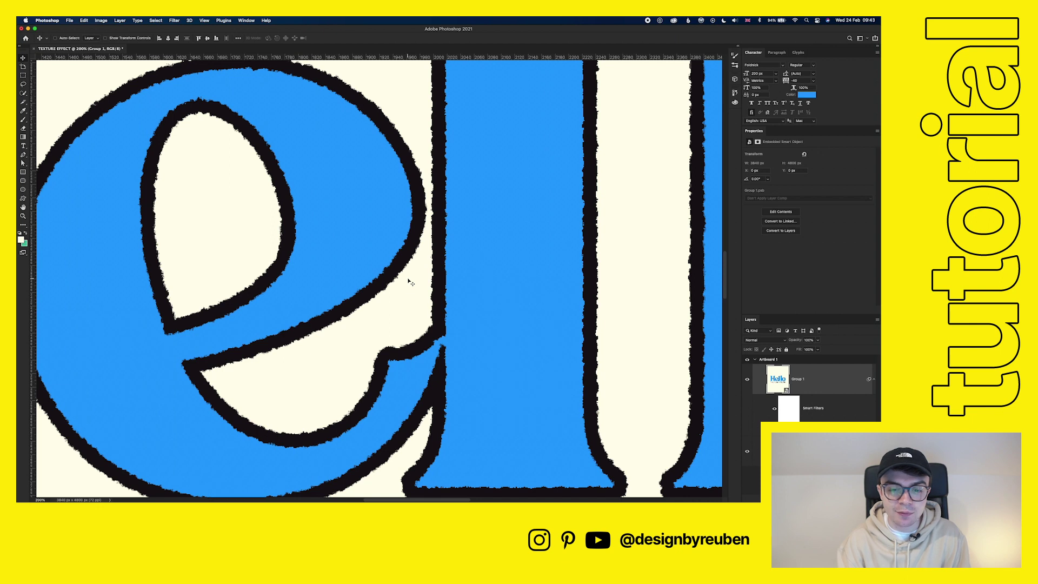
scroll(410, 283, down, 5)
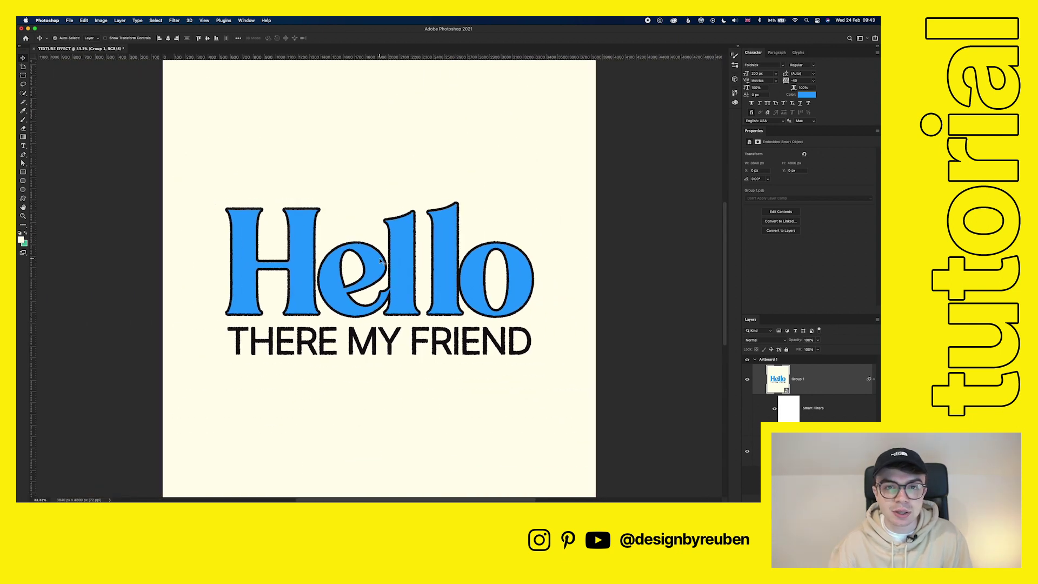
click(174, 21)
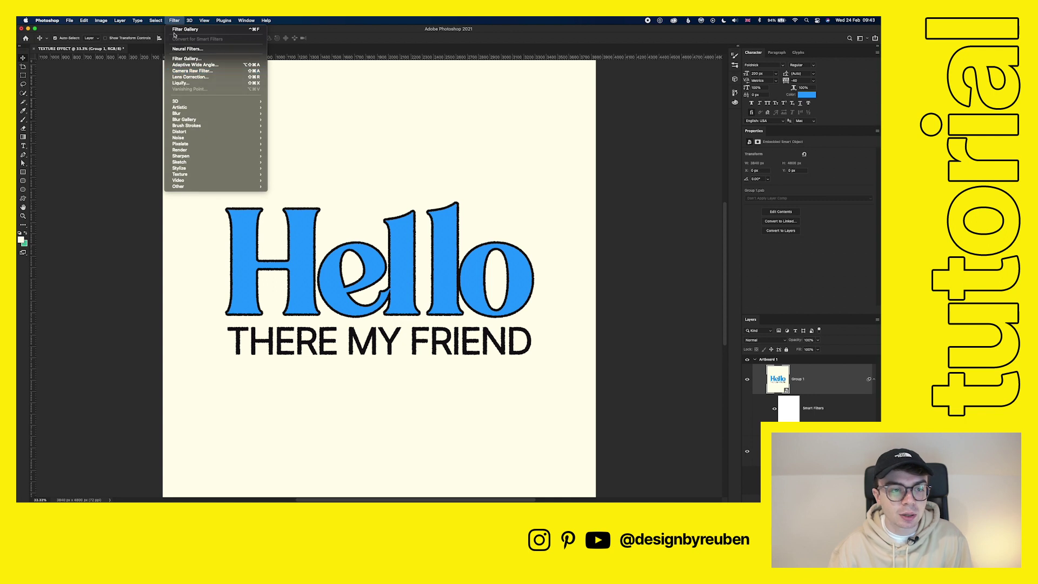
mouse_move(237, 113)
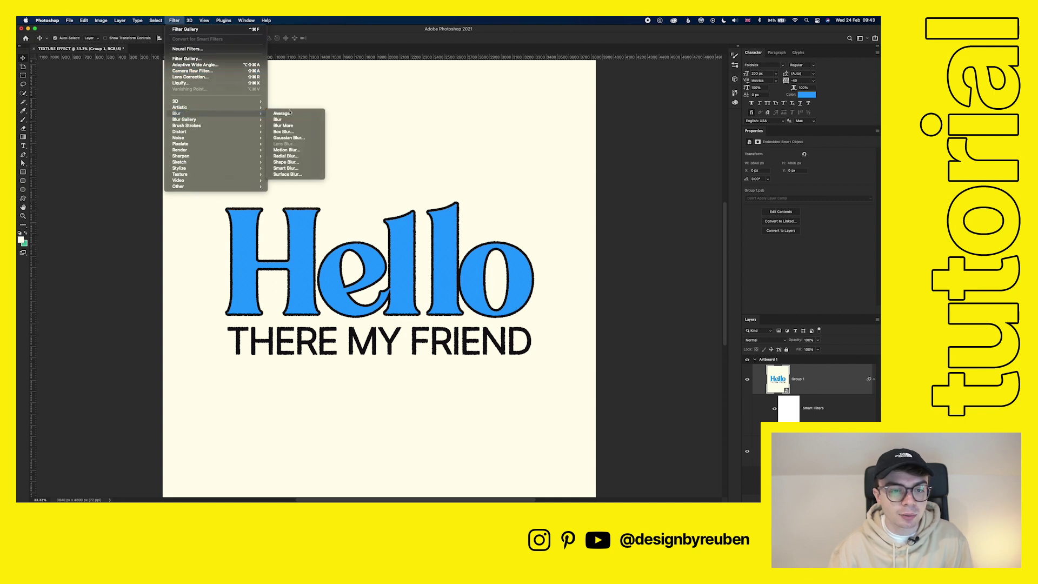
click(307, 139)
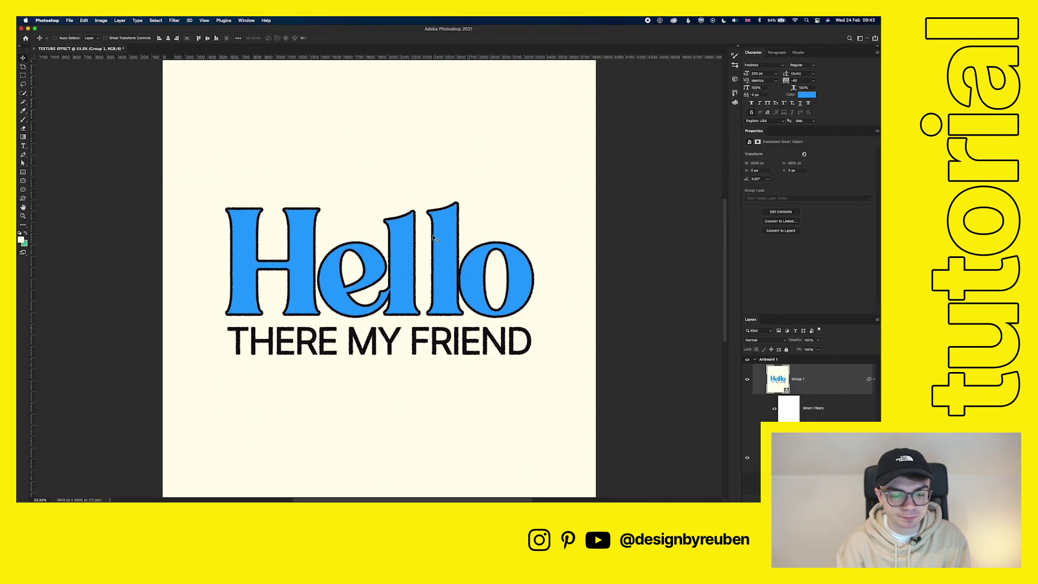
key(super+minus)
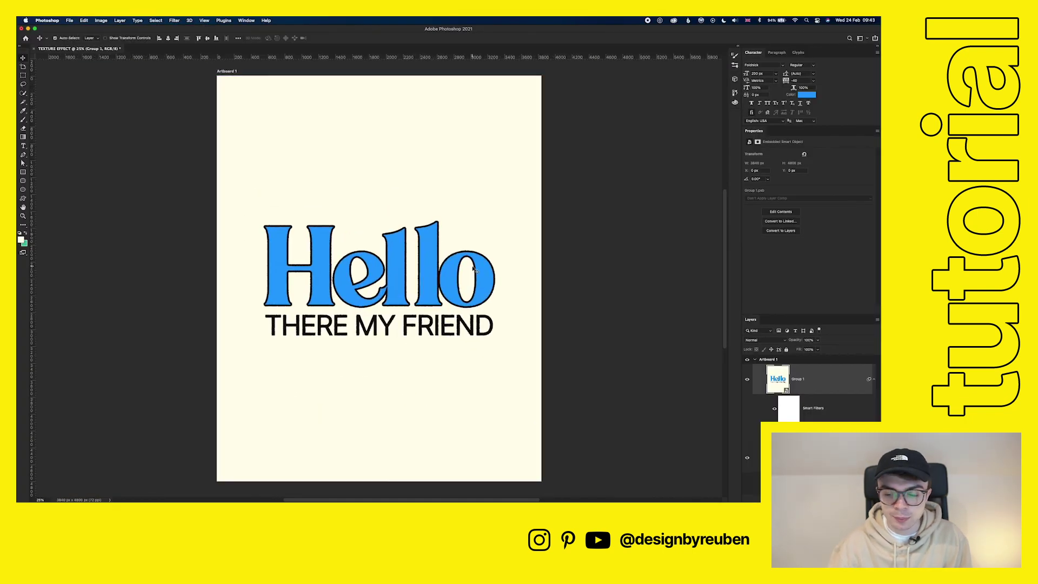
Add a new empty layer above Group 1 and set the foreground colour to black (000000)
click(174, 20)
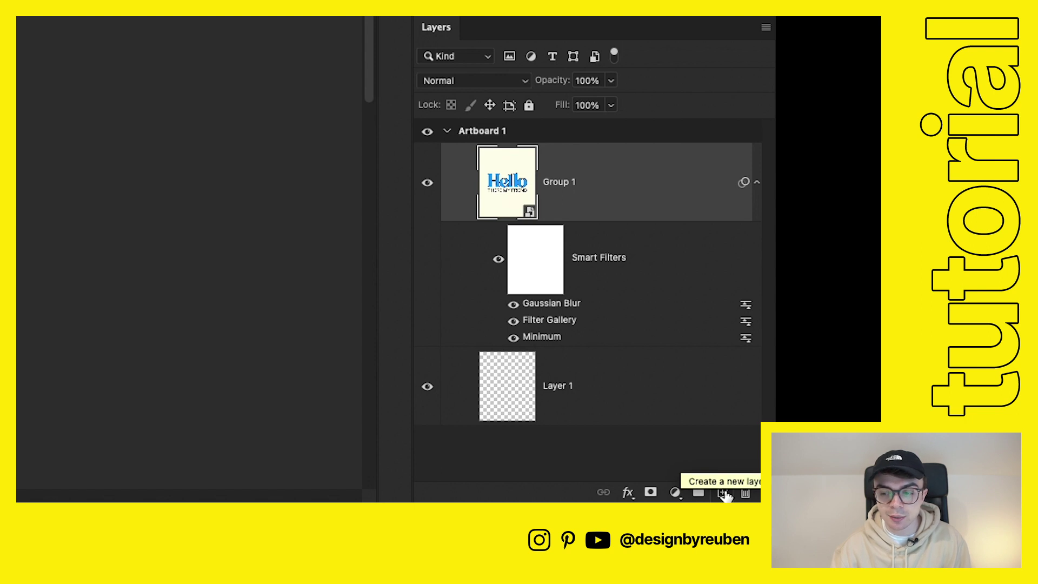
click(723, 493)
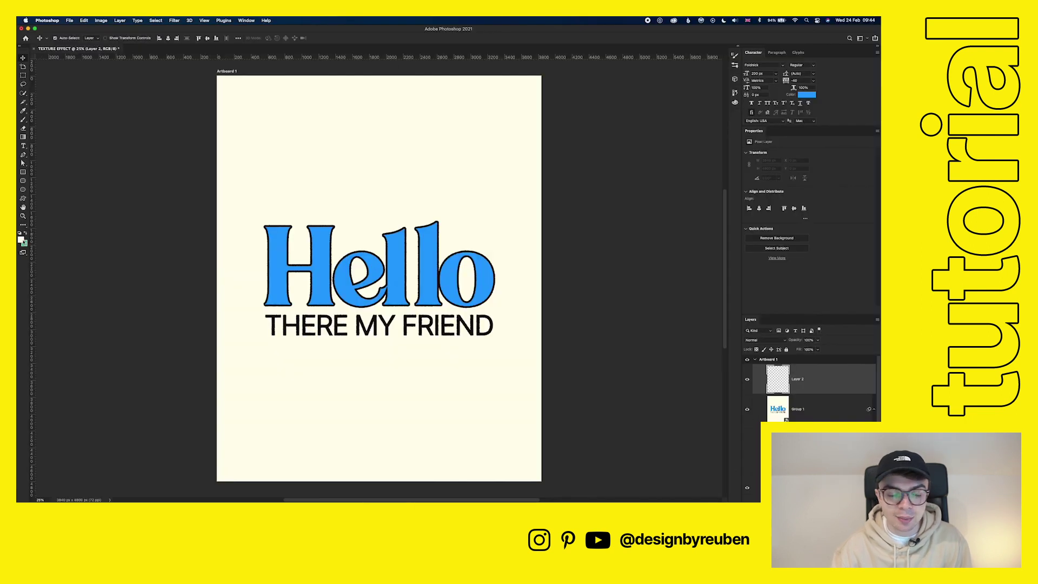
click(20, 239)
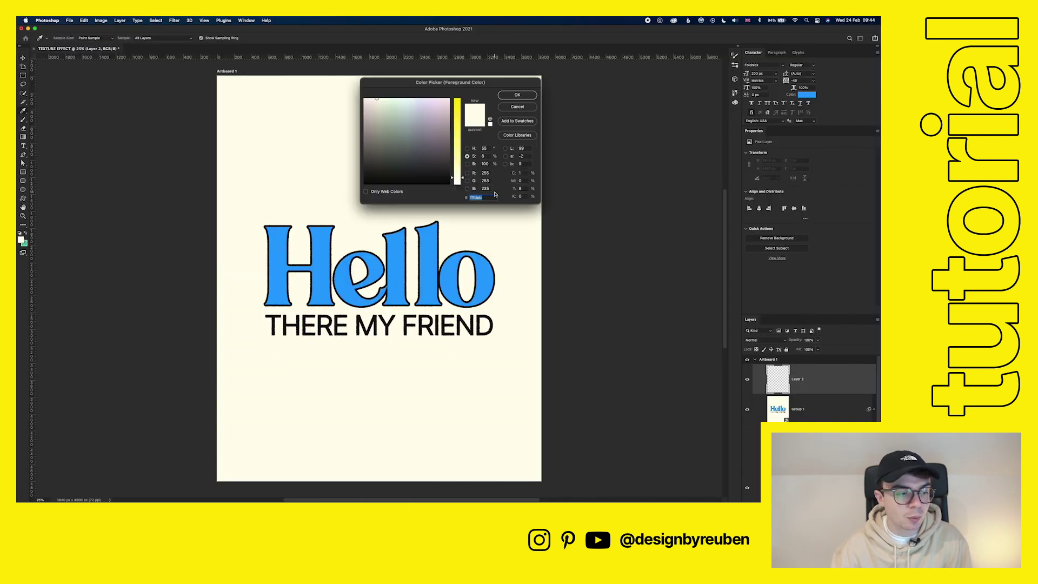
drag(458, 136, 456, 91)
drag(367, 181, 338, 207)
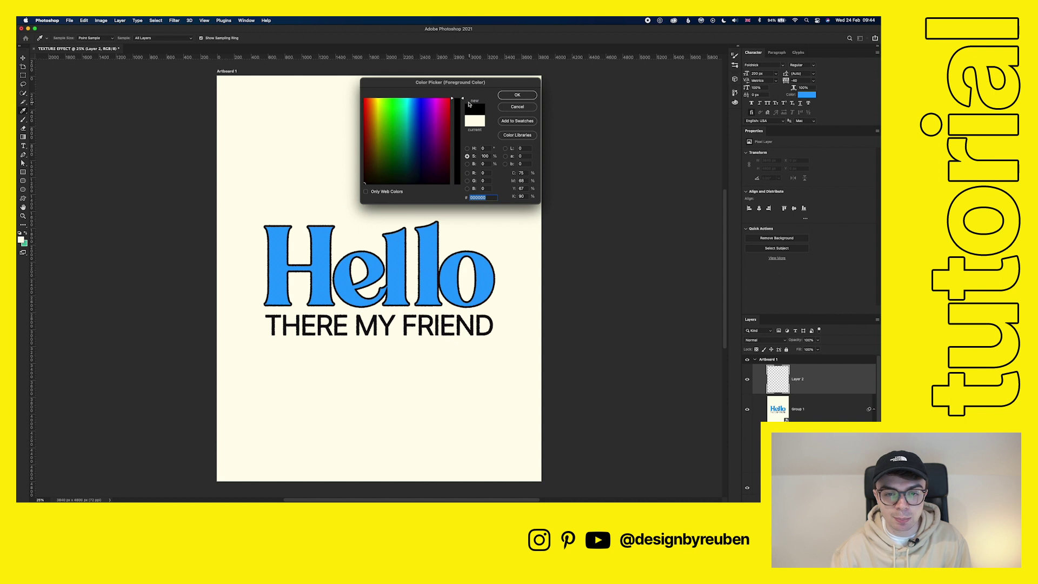
click(456, 183)
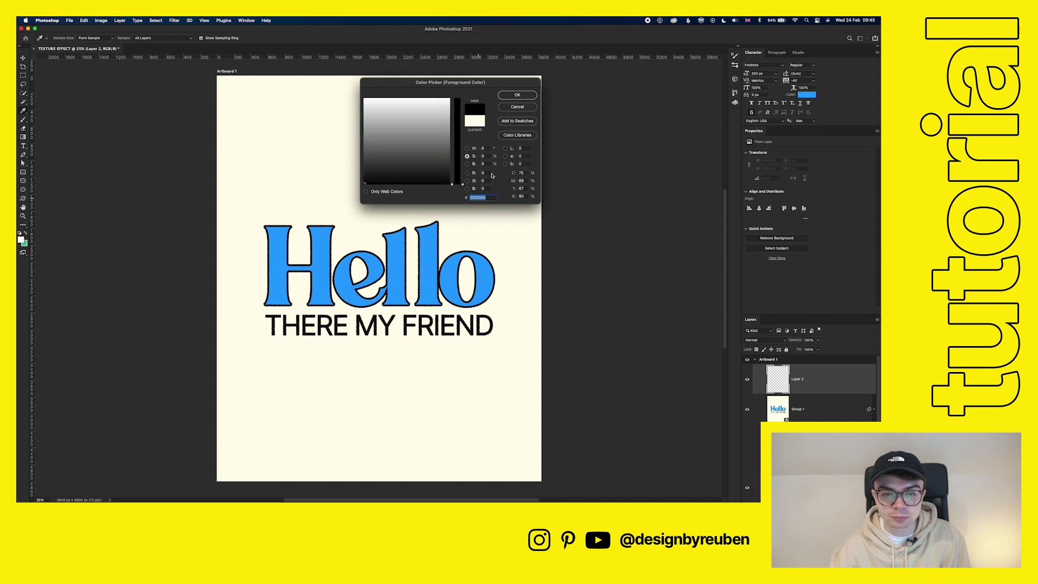
click(517, 95)
Fill Layer 2 solid black across the artboard with the Paint Bucket tool
click(23, 216)
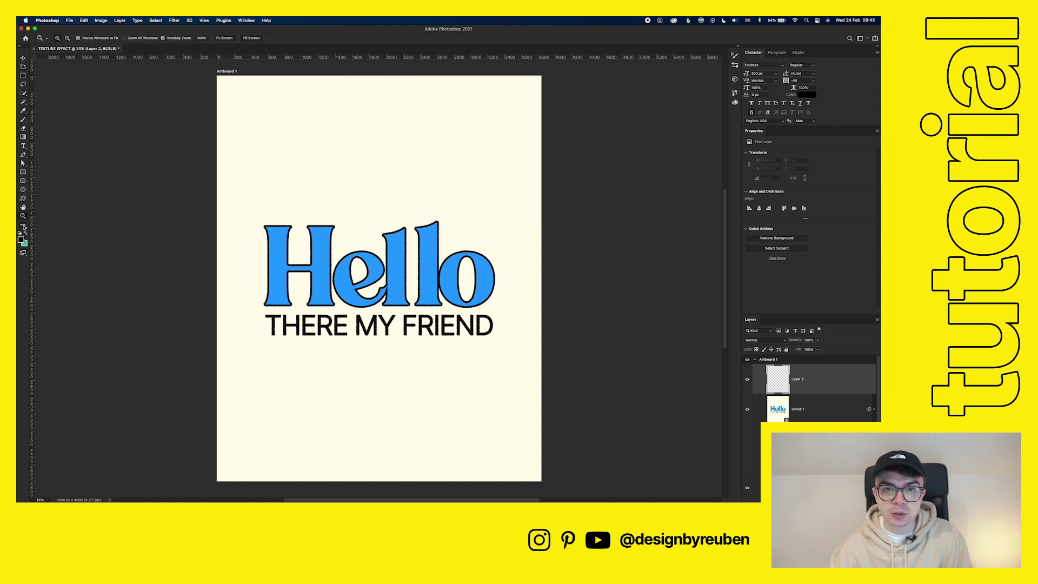
click(23, 226)
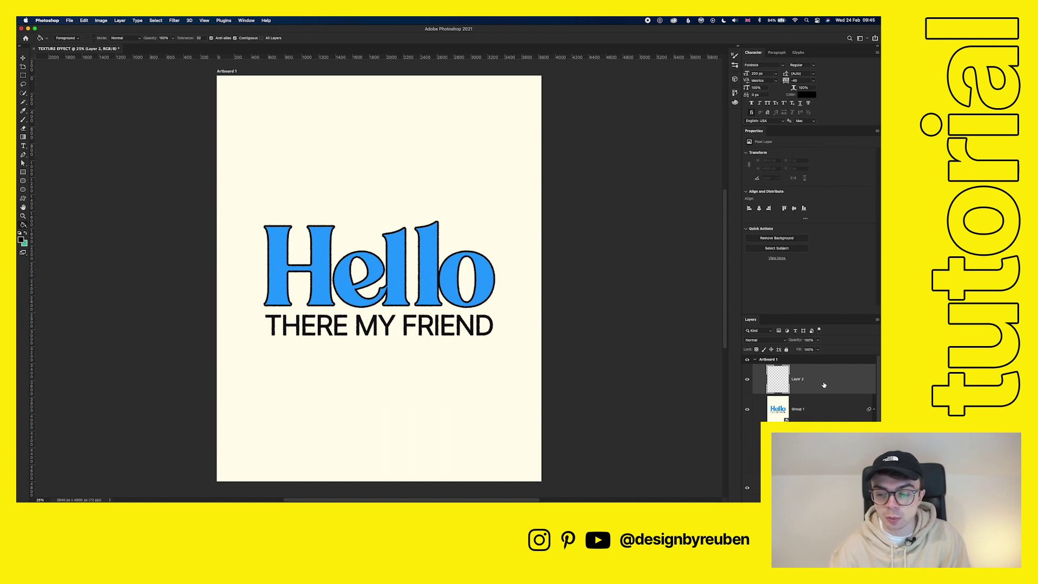
click(399, 201)
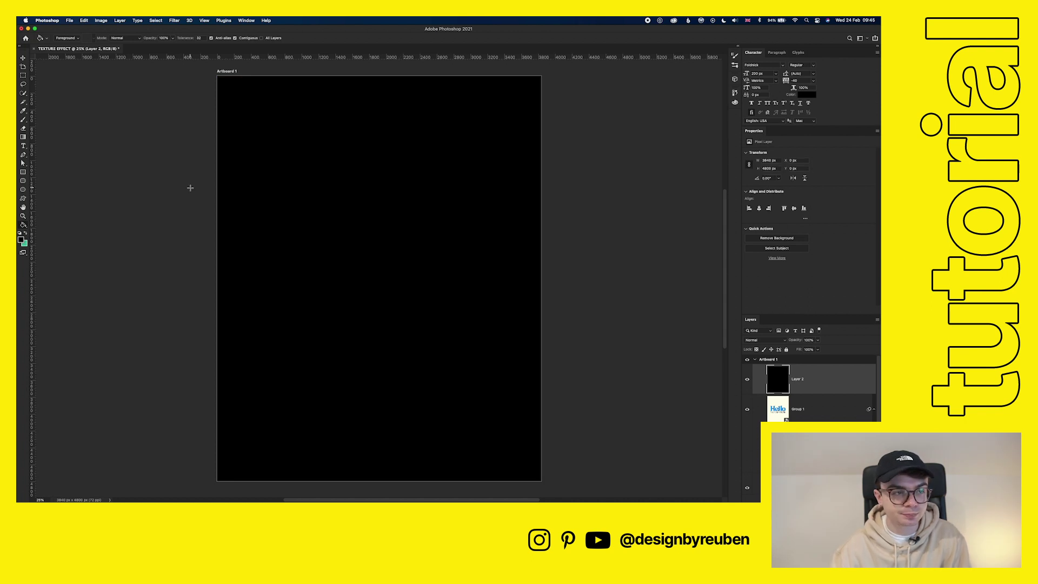
click(23, 58)
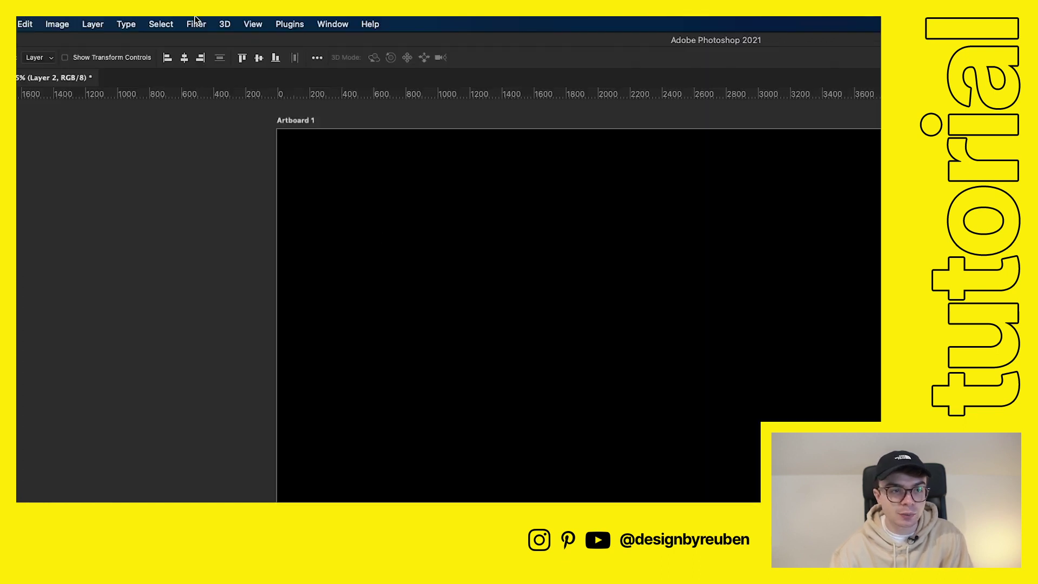
Apply Add Noise to Layer 2 at 40%, Uniform distribution, Monochromatic
click(174, 20)
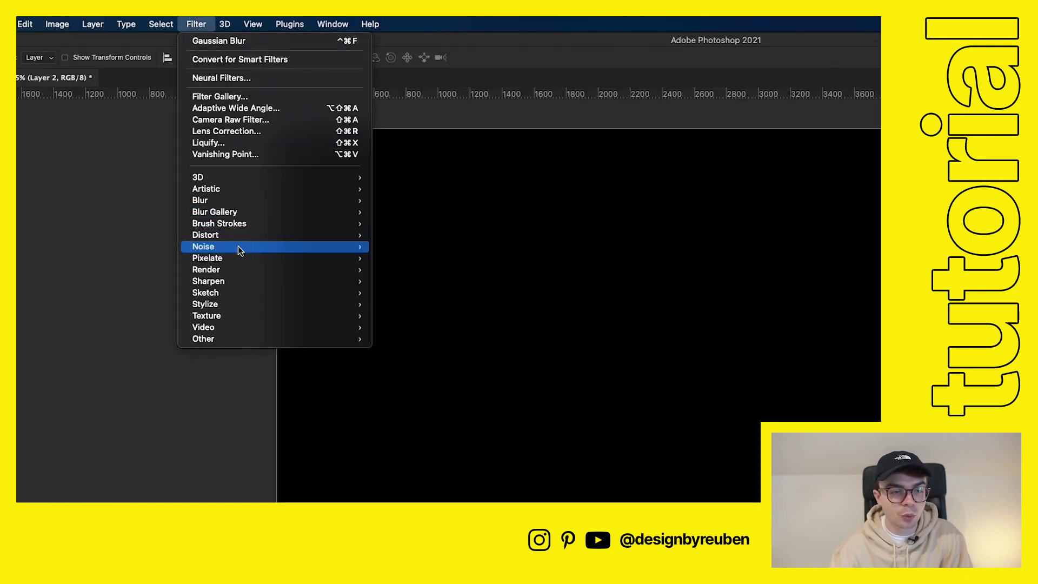
mouse_move(197, 136)
click(406, 246)
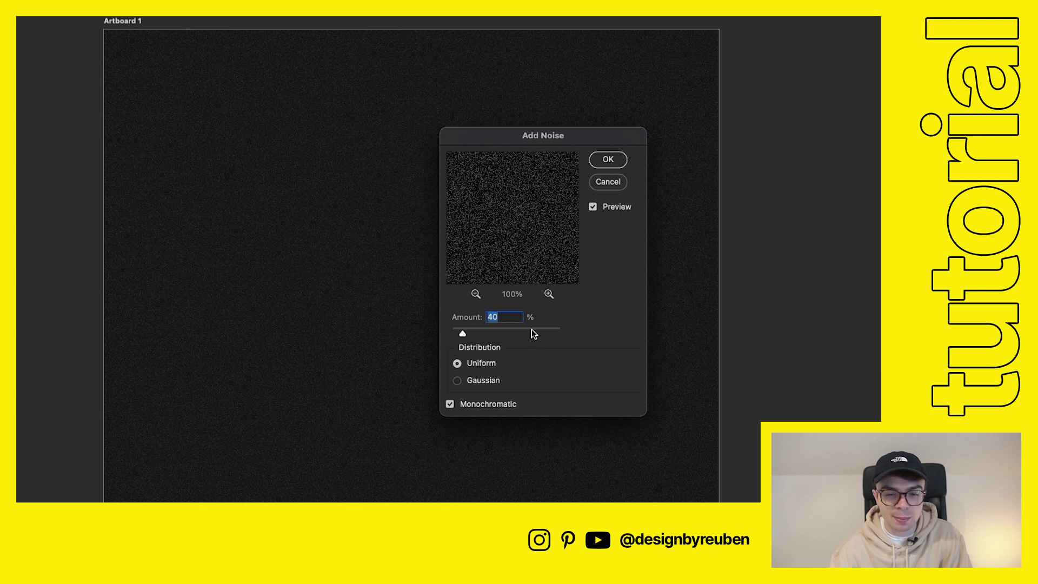
click(608, 160)
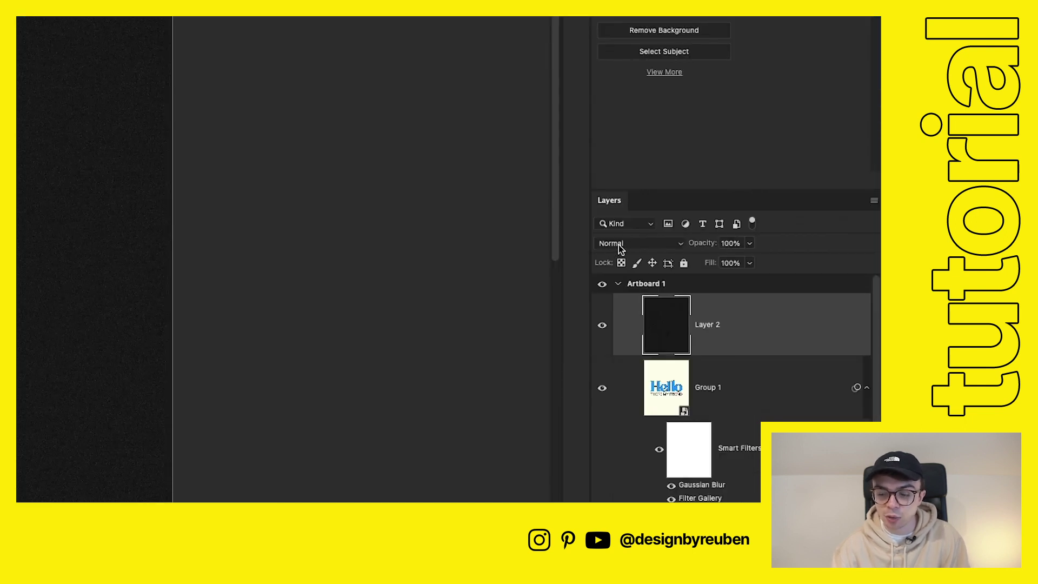
Set the noise layer's blend mode to Linear Dodge (Add)
click(617, 246)
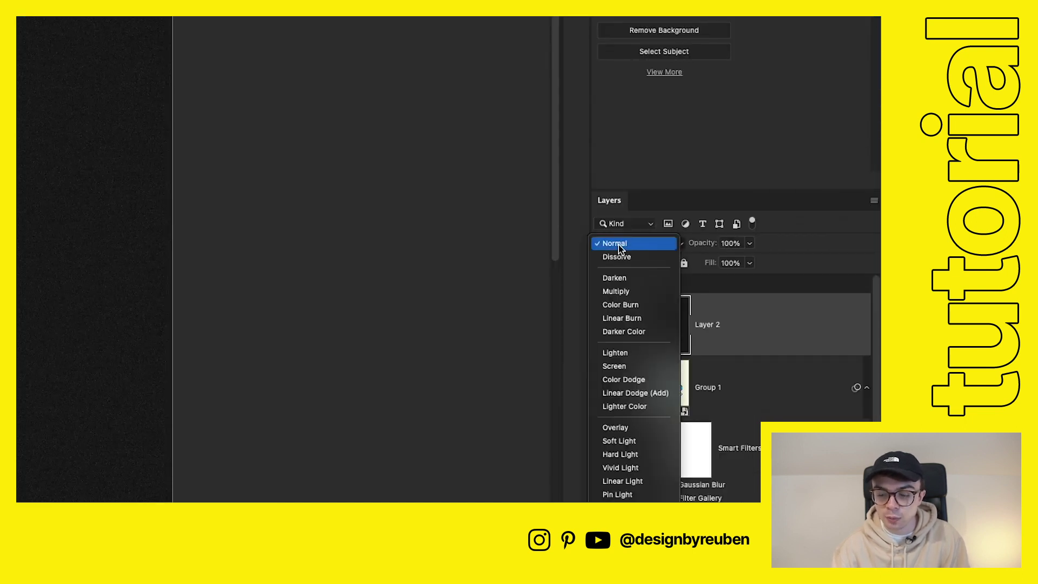
click(629, 397)
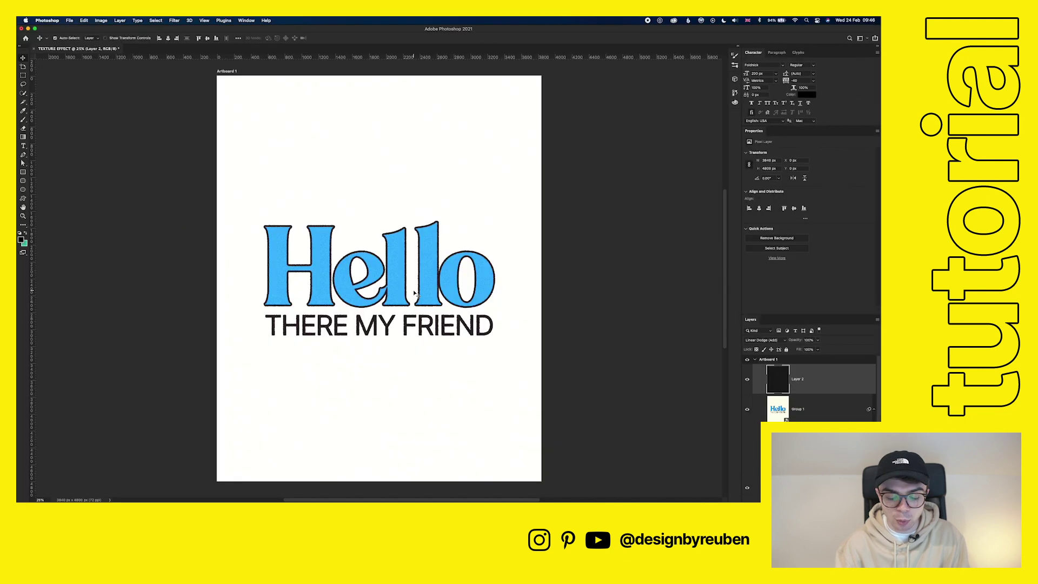
scroll(413, 290, up, 5)
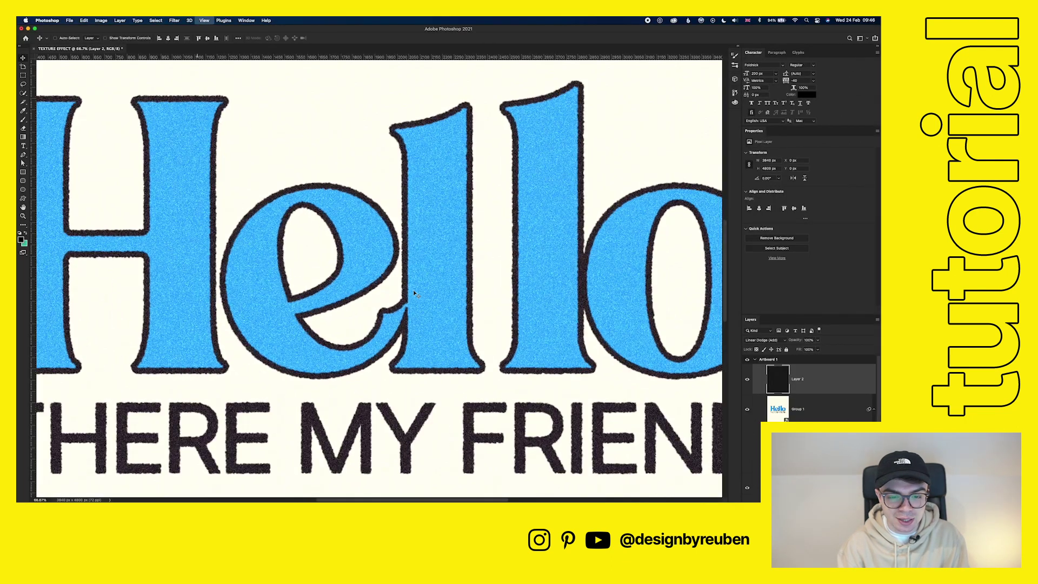
scroll(413, 290, up, 3)
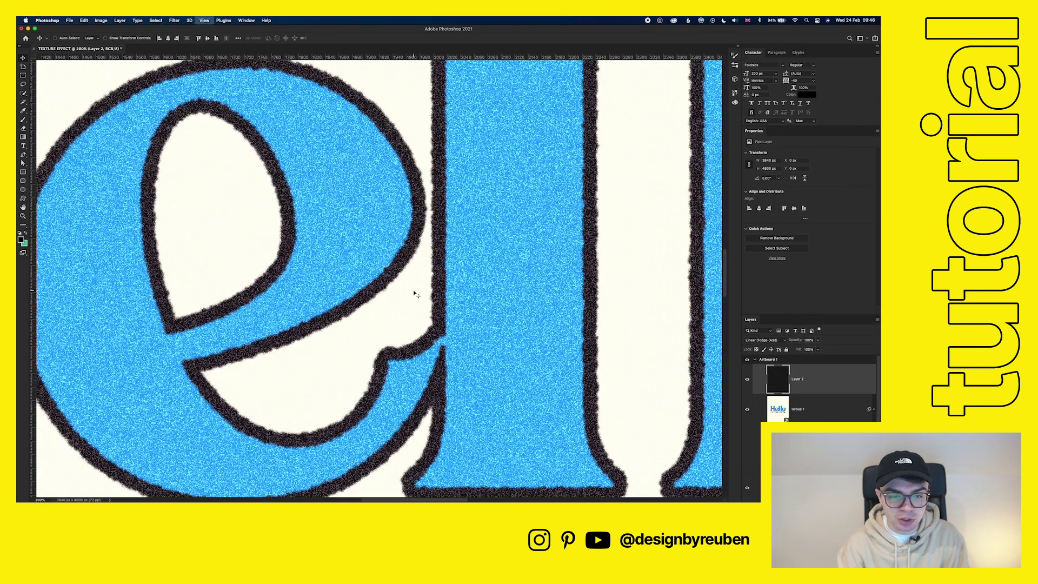
scroll(412, 290, down, 7)
scroll(417, 295, up, 2)
scroll(416, 295, down, 4)
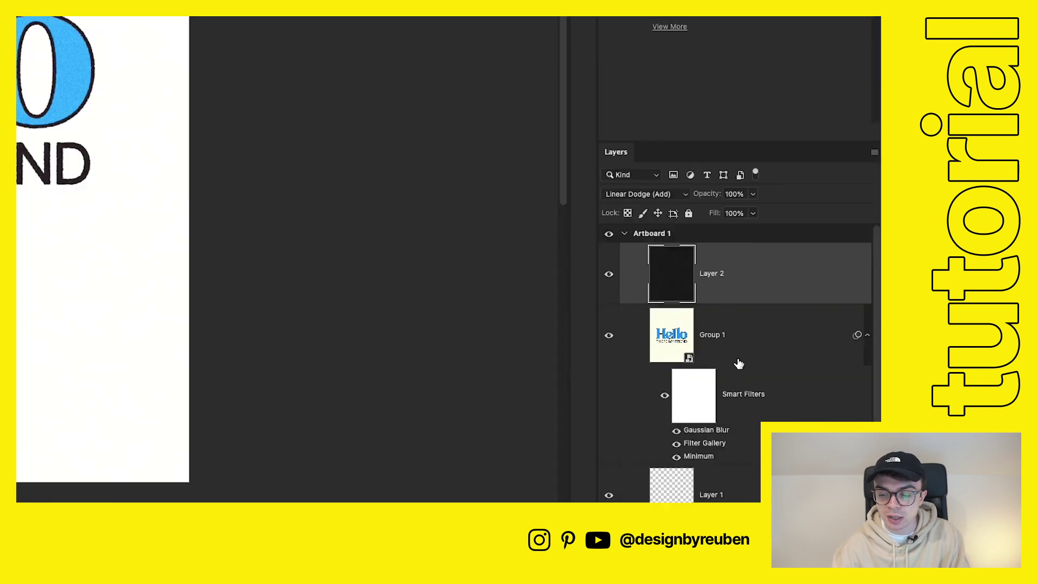
Lower Layer 2's opacity to 30% and zoom in on the 'e' and 'l' to check the grain
click(726, 194)
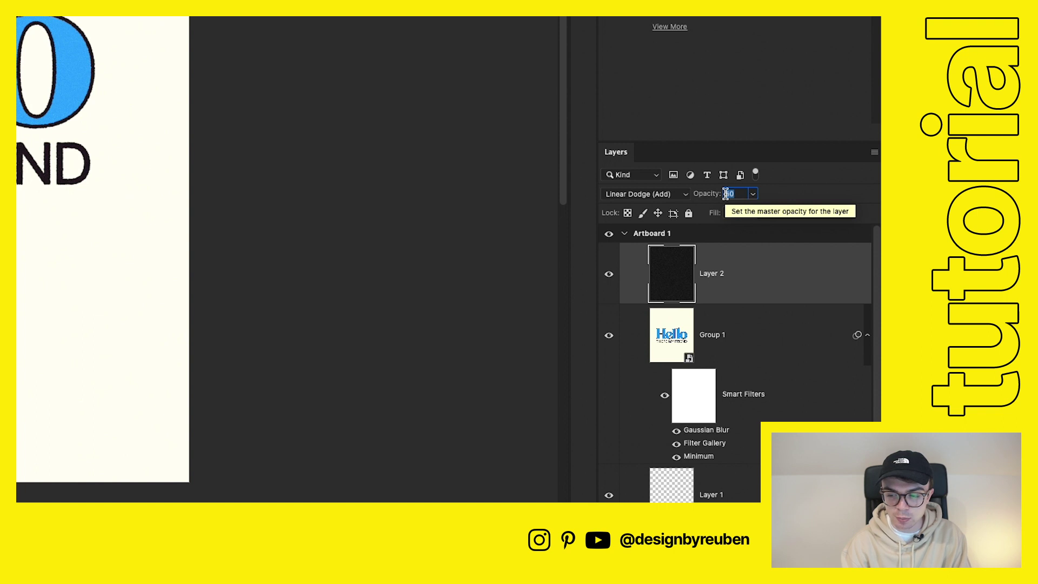
text(30)
key(Return)
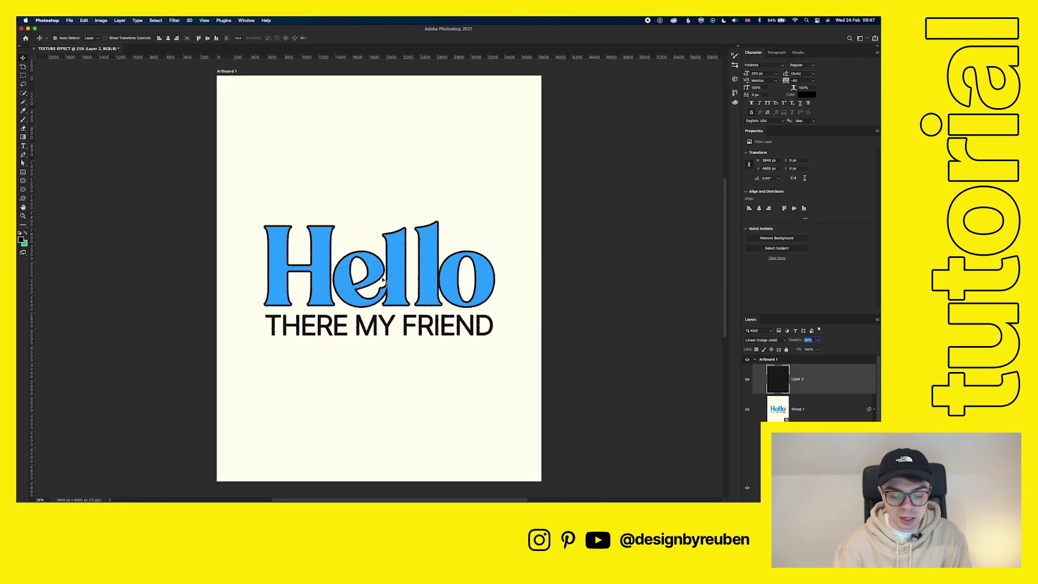
key(super+equal)
key(super+equal)
key(super+equal)
key(super+equal)
key(super+equal)
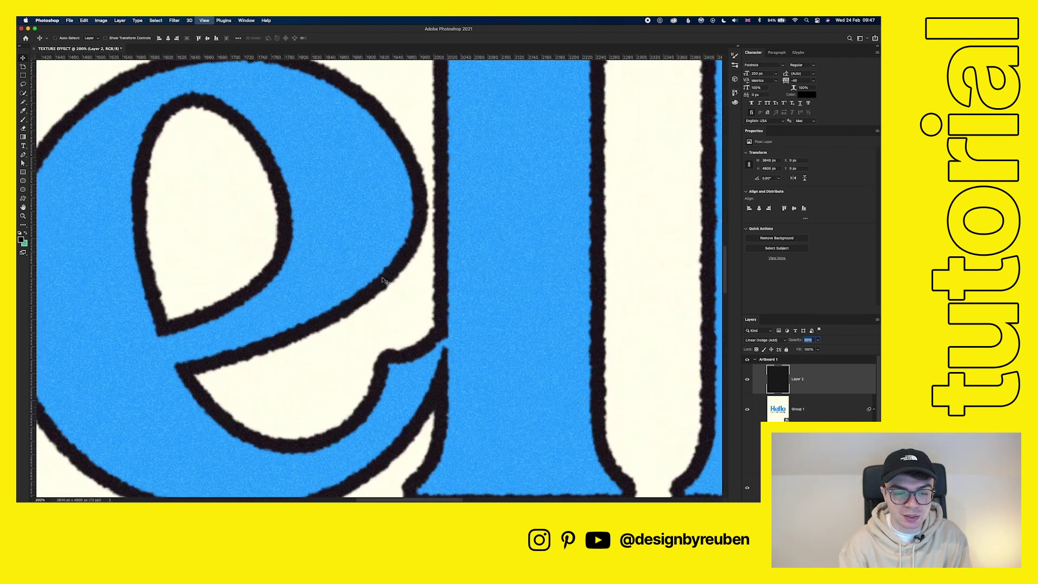
key(super+equal)
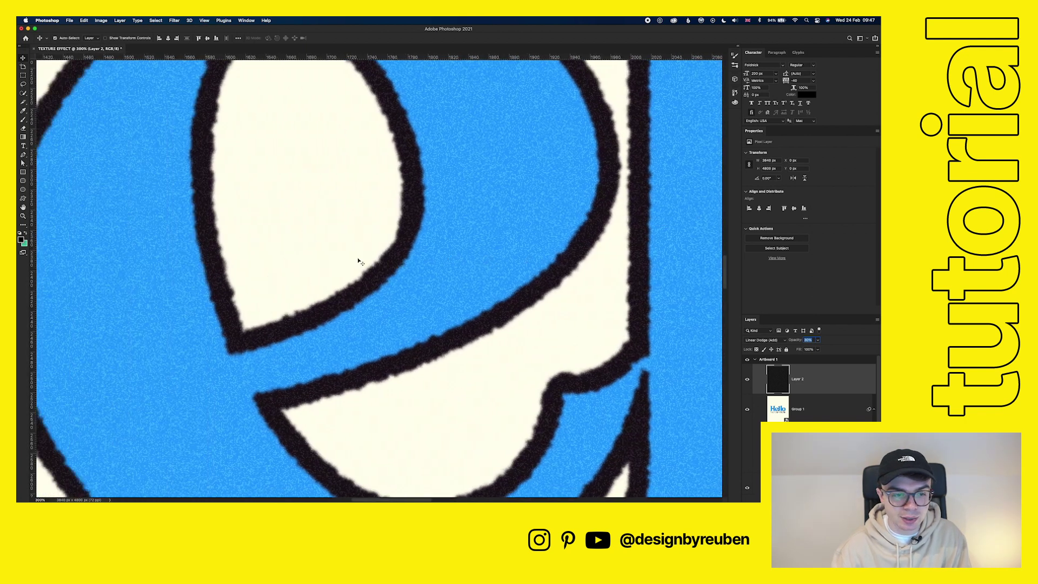
scroll(358, 261, left, 10)
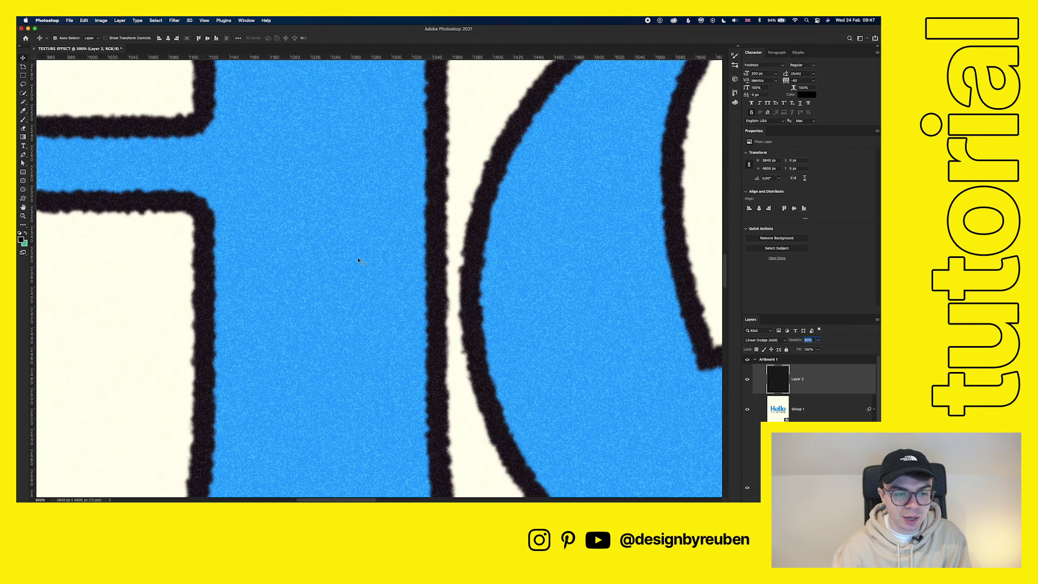
scroll(358, 260, left, 5)
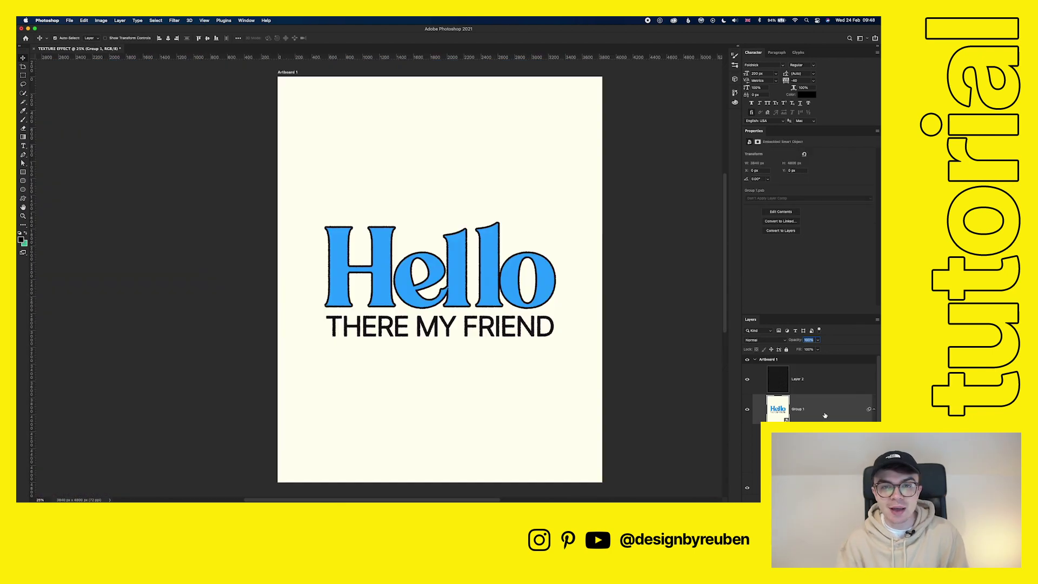